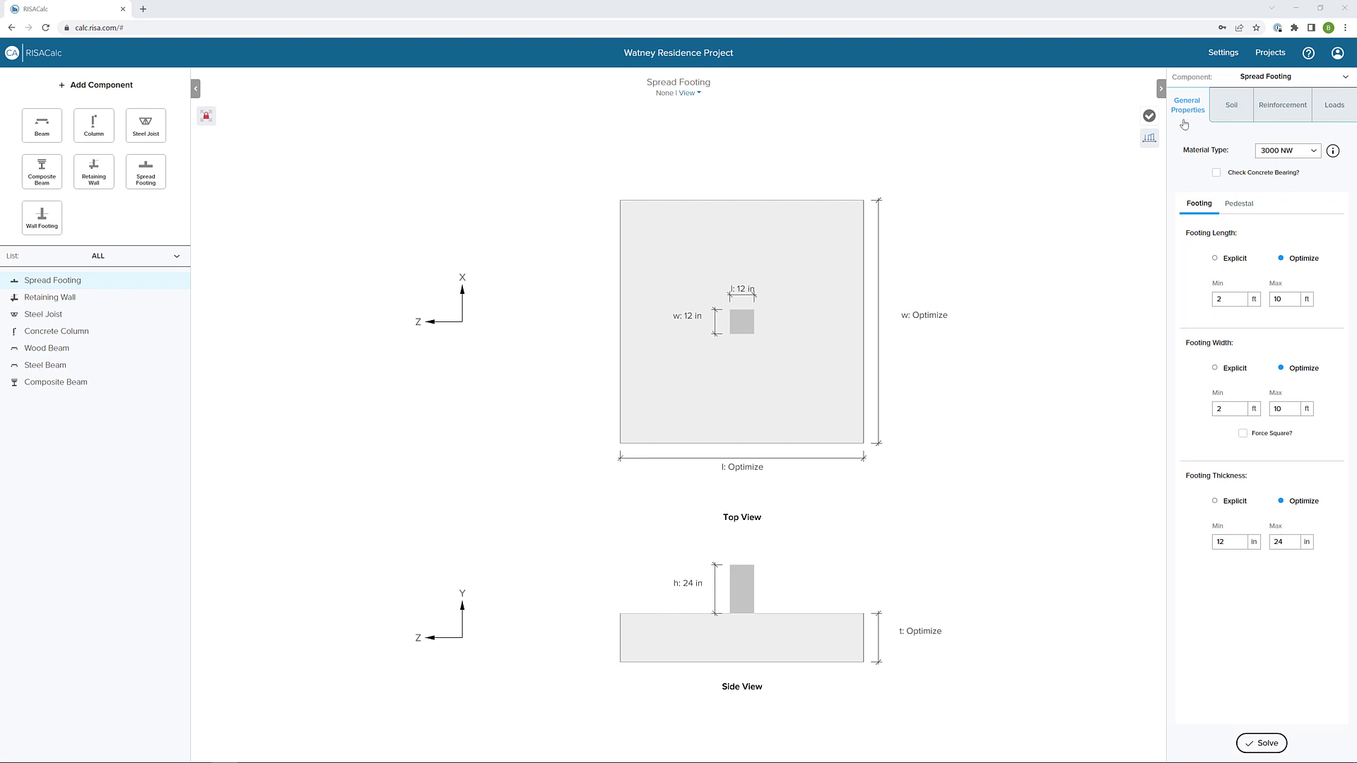
- Review the project's concrete design and unit settings, then close the settings dialog
{"action": "left_click", "coordinate": [1236, 57]}
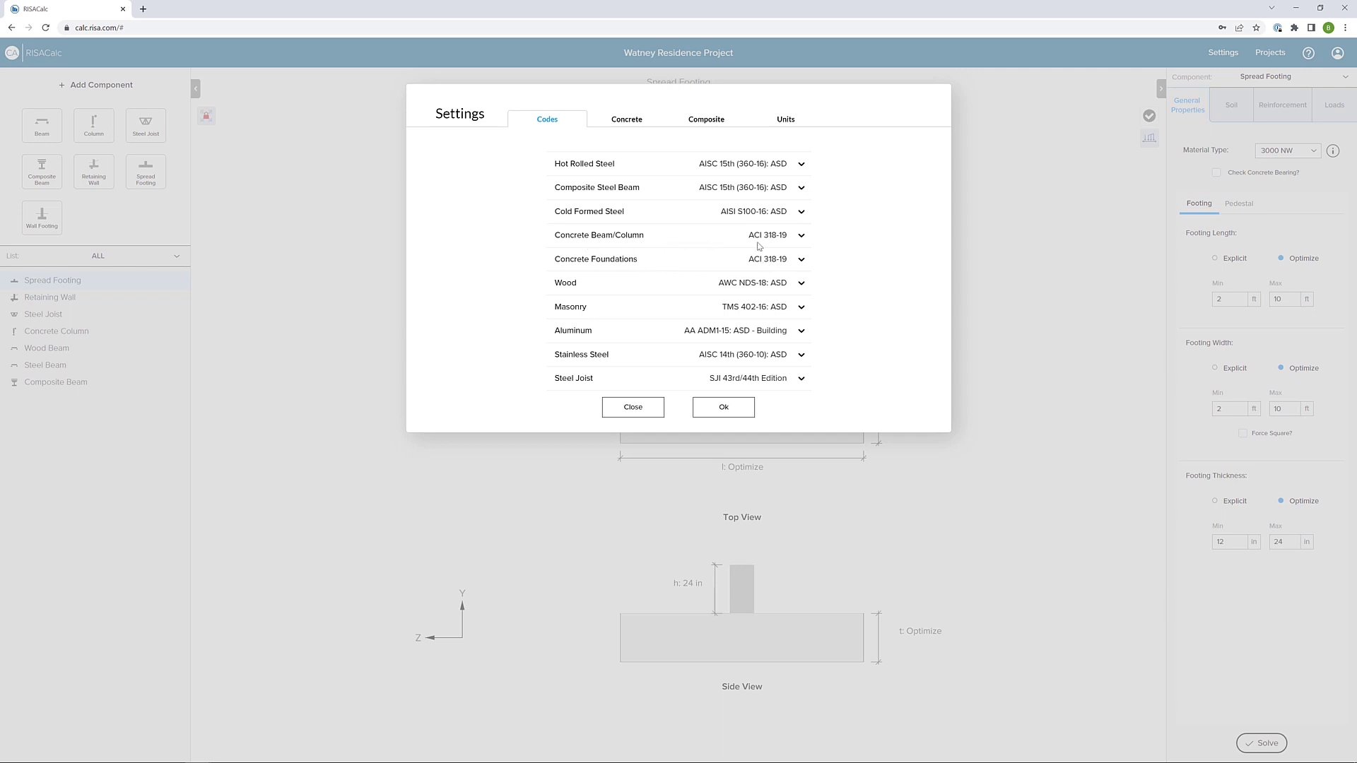
{"action": "left_click", "coordinate": [619, 129]}
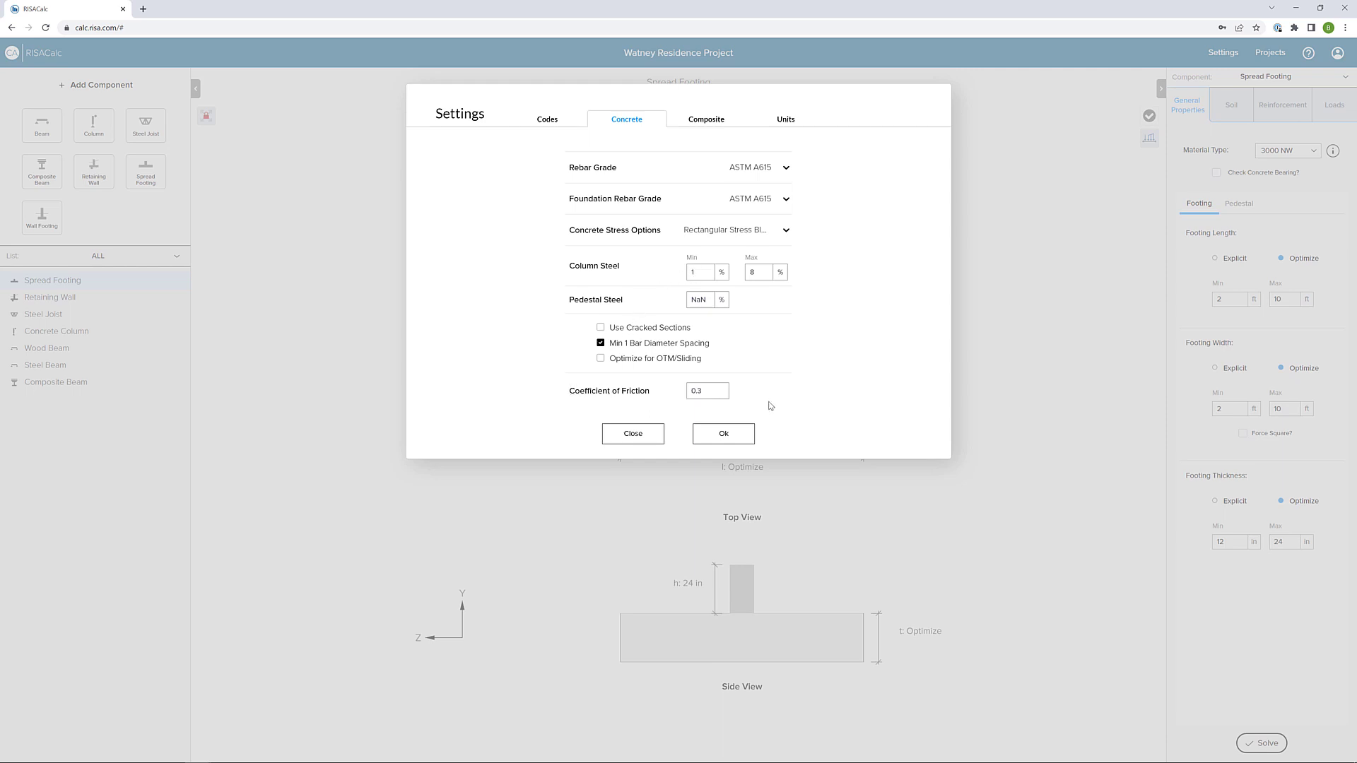
{"action": "left_click", "coordinate": [784, 120]}
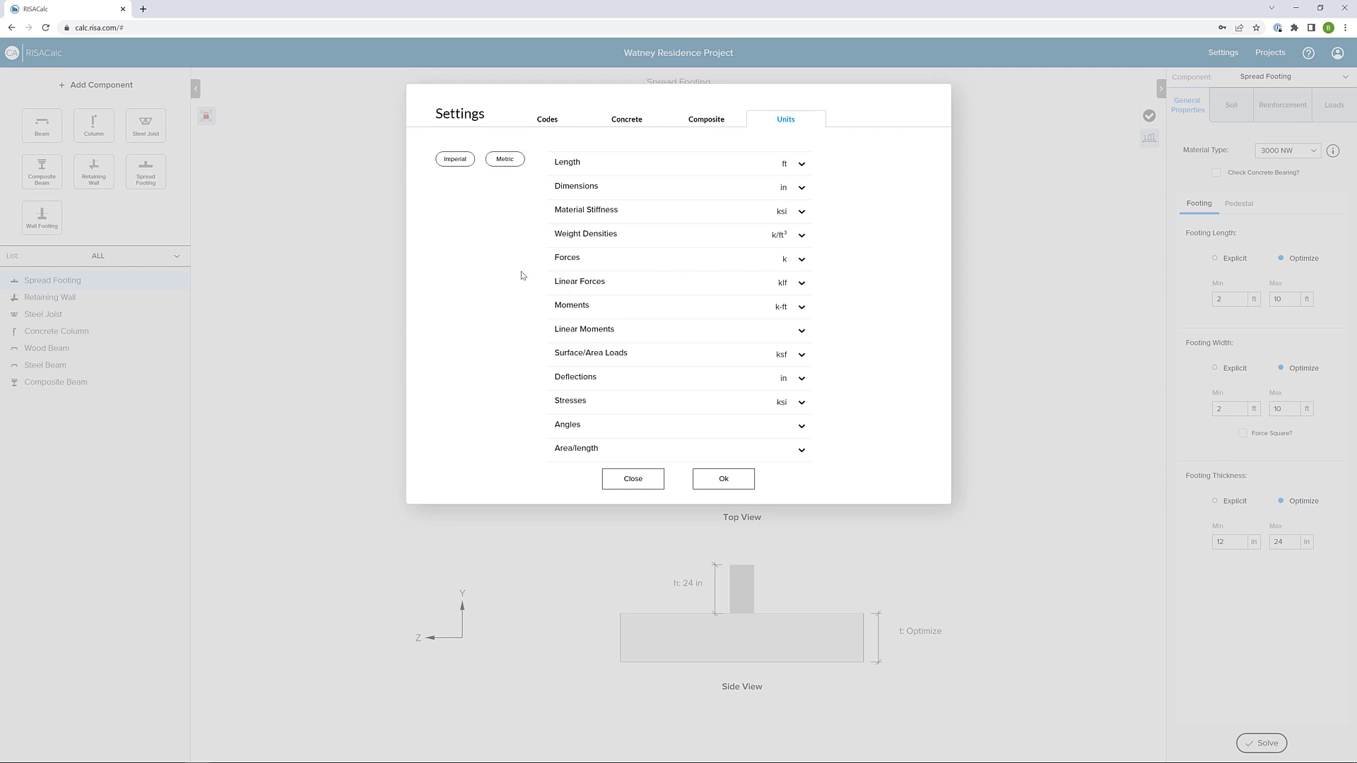
{"action": "left_click", "coordinate": [715, 479]}
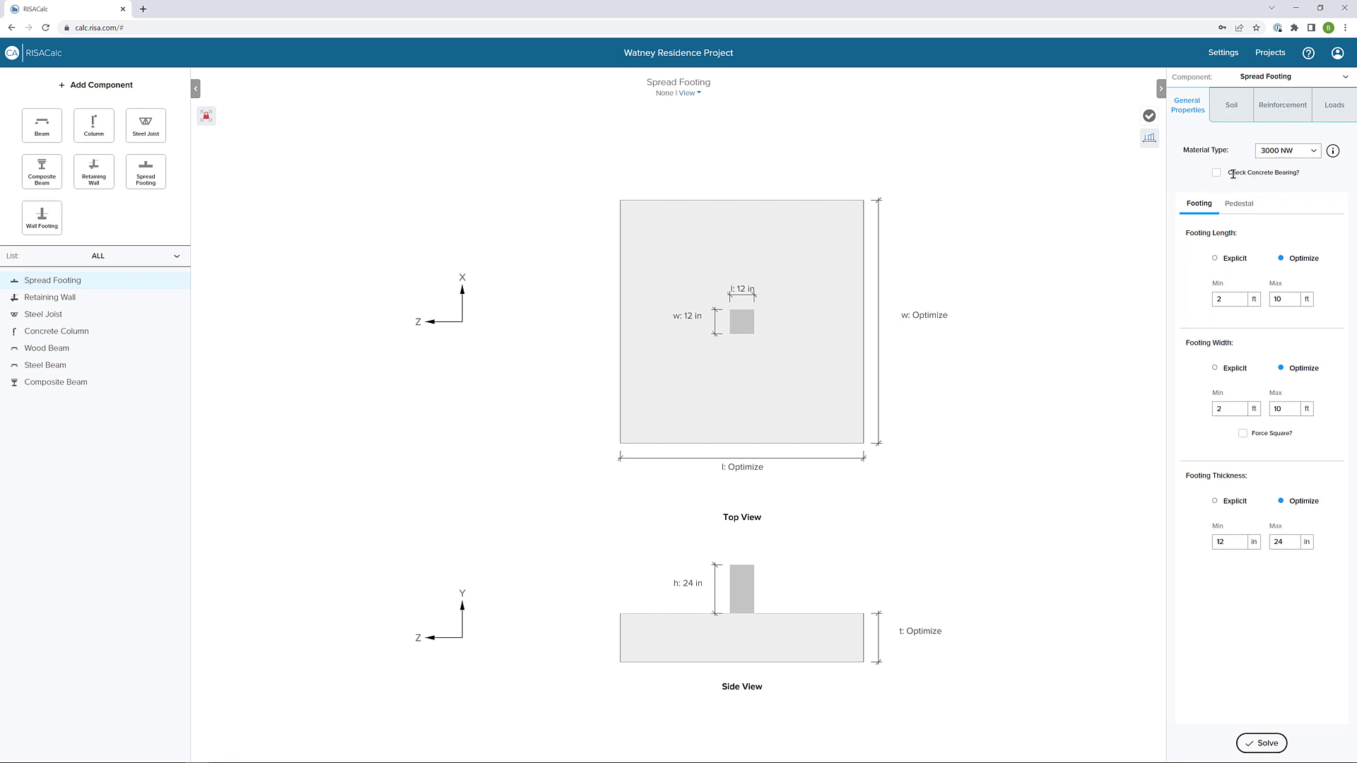
- Enable the concrete bearing check, keep length optimized, and fix footing thickness at 14 in
{"action": "left_click", "coordinate": [1216, 174]}
{"action": "left_click", "coordinate": [1215, 258]}
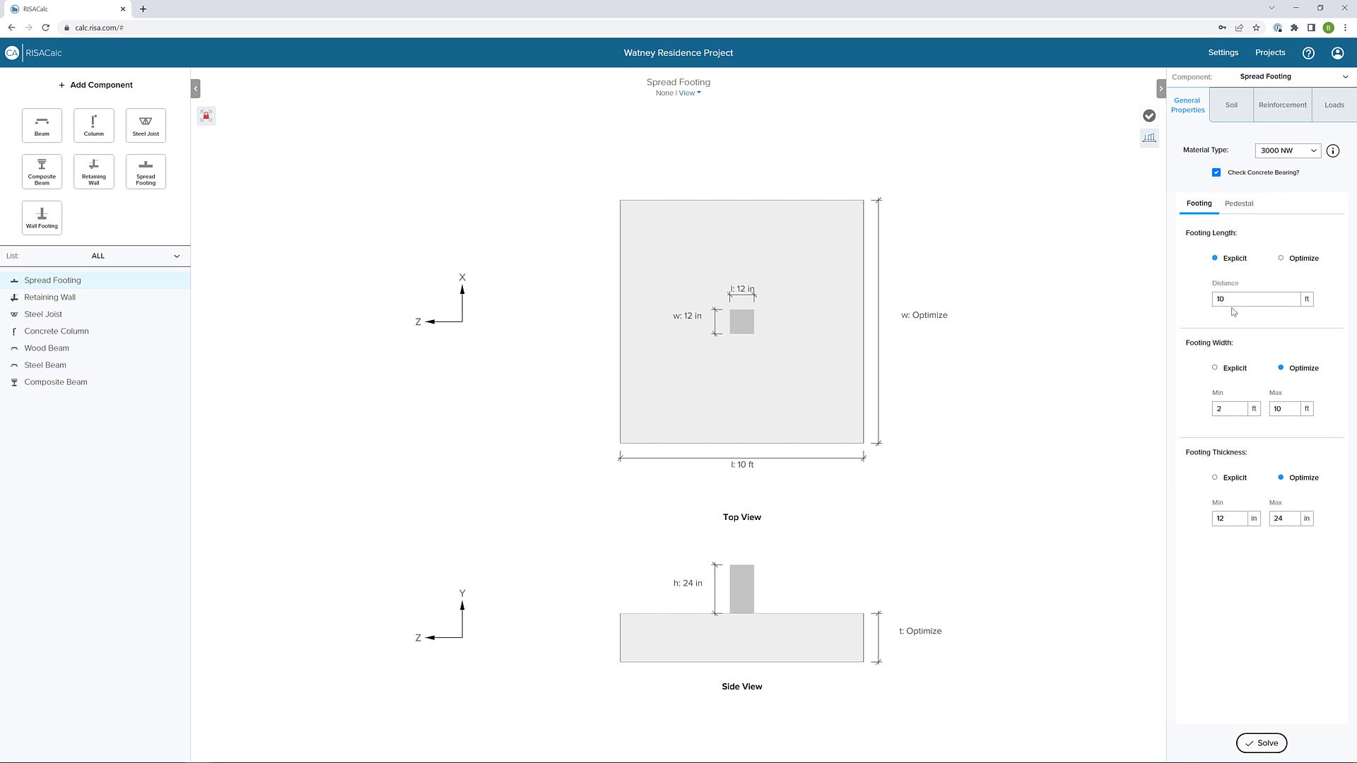
{"action": "left_click", "coordinate": [1282, 258]}
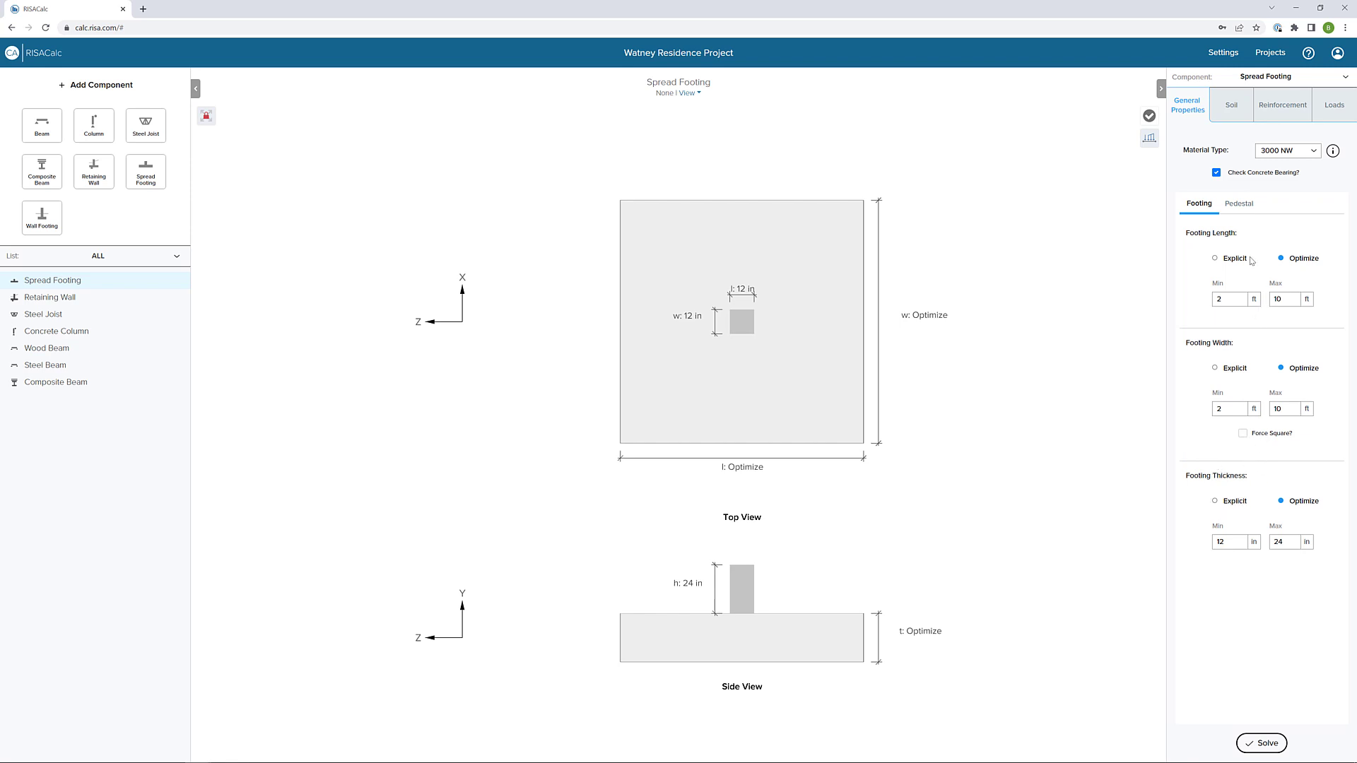
{"action": "left_click", "coordinate": [1235, 502]}
{"action": "double_click", "coordinate": [1218, 543]}
{"action": "type", "text": "14"}
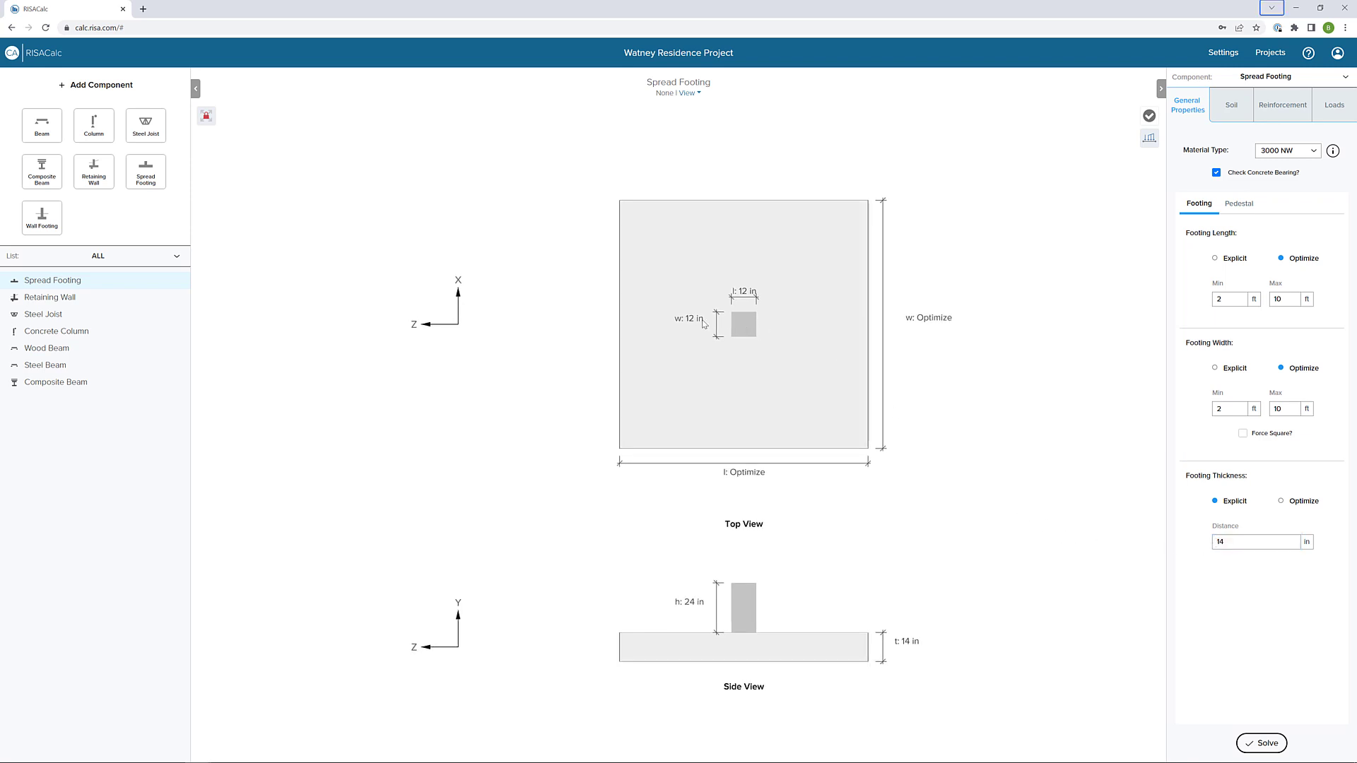
- Set the pedestal eccentricity to From Center with ex 12 in and ez 12 in
{"action": "left_click", "coordinate": [692, 320]}
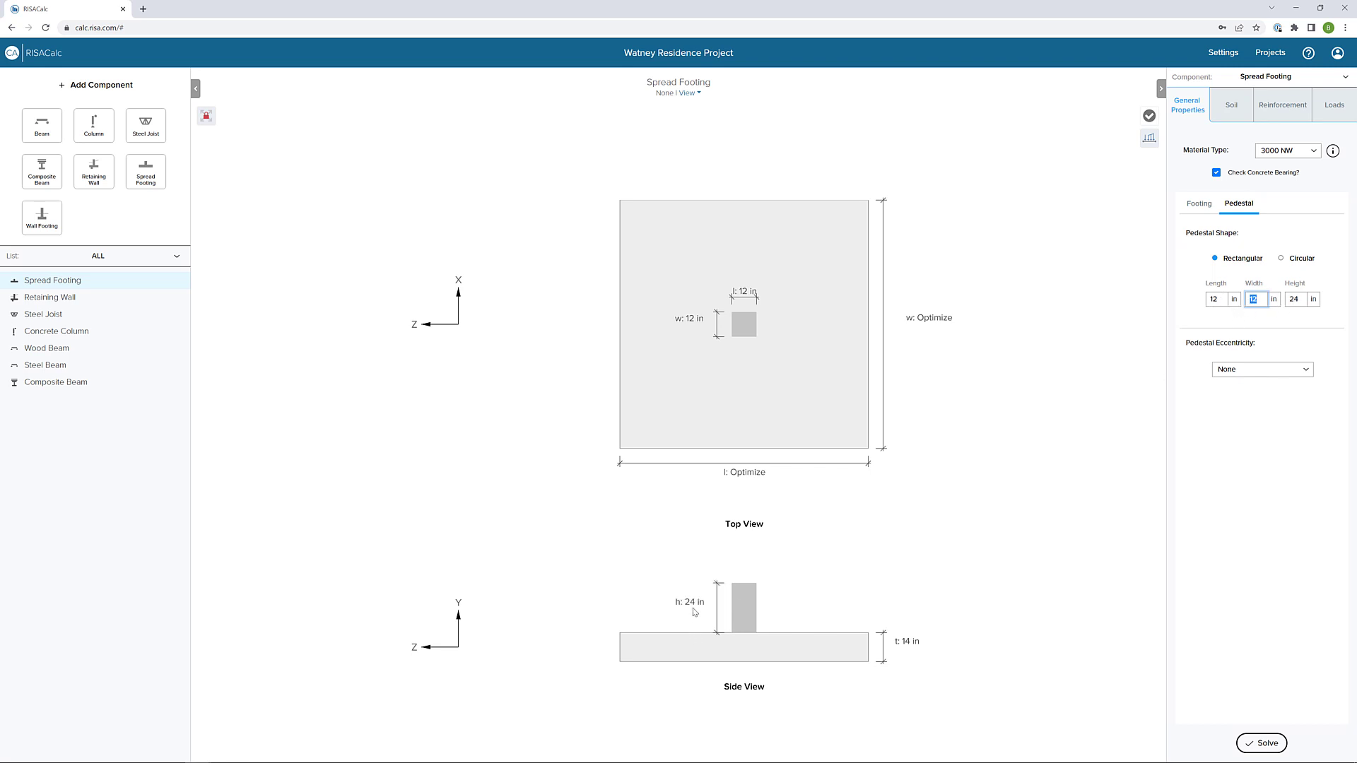
{"action": "left_click", "coordinate": [1258, 372]}
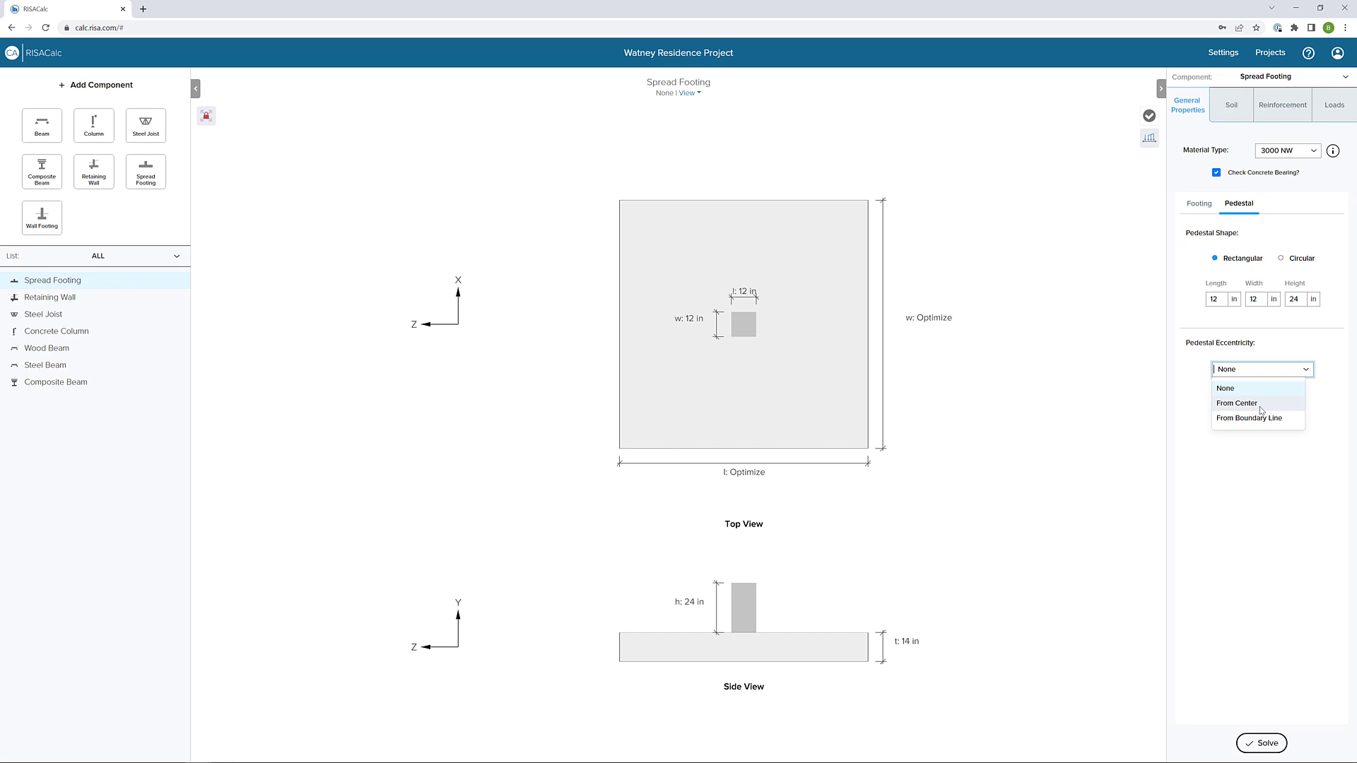
{"action": "left_click", "coordinate": [1261, 410]}
{"action": "key", "text": "Tab"}
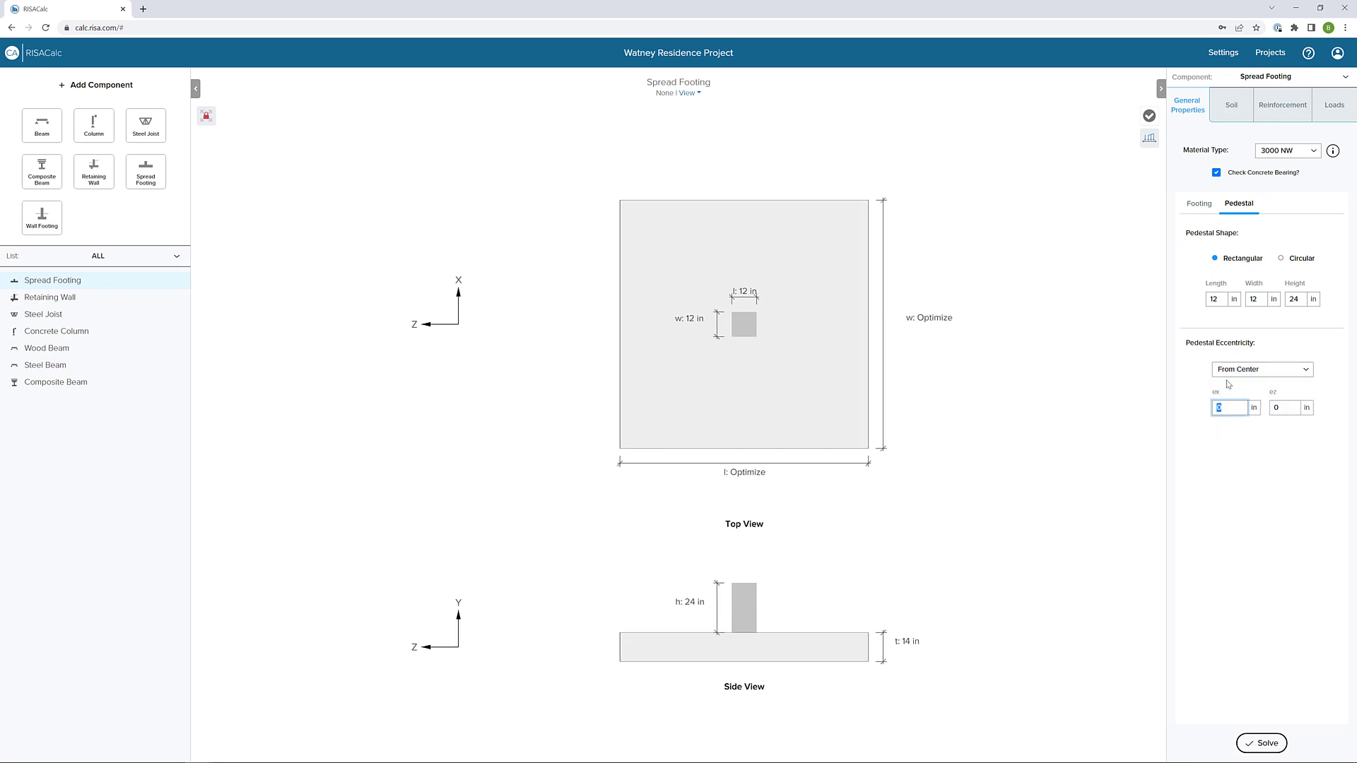
{"action": "type", "text": "12"}
{"action": "key", "text": "Tab"}
{"action": "type", "text": "12"}
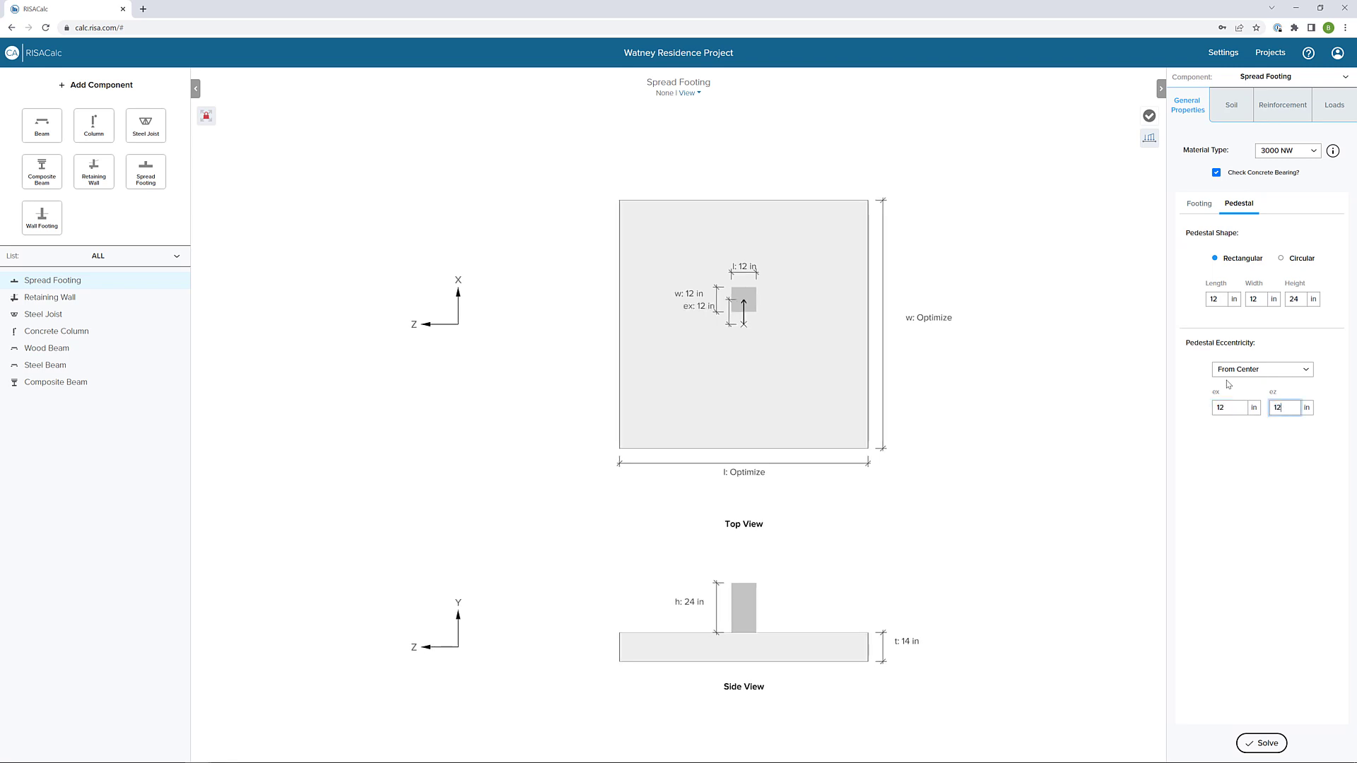
{"action": "key", "text": "Tab"}
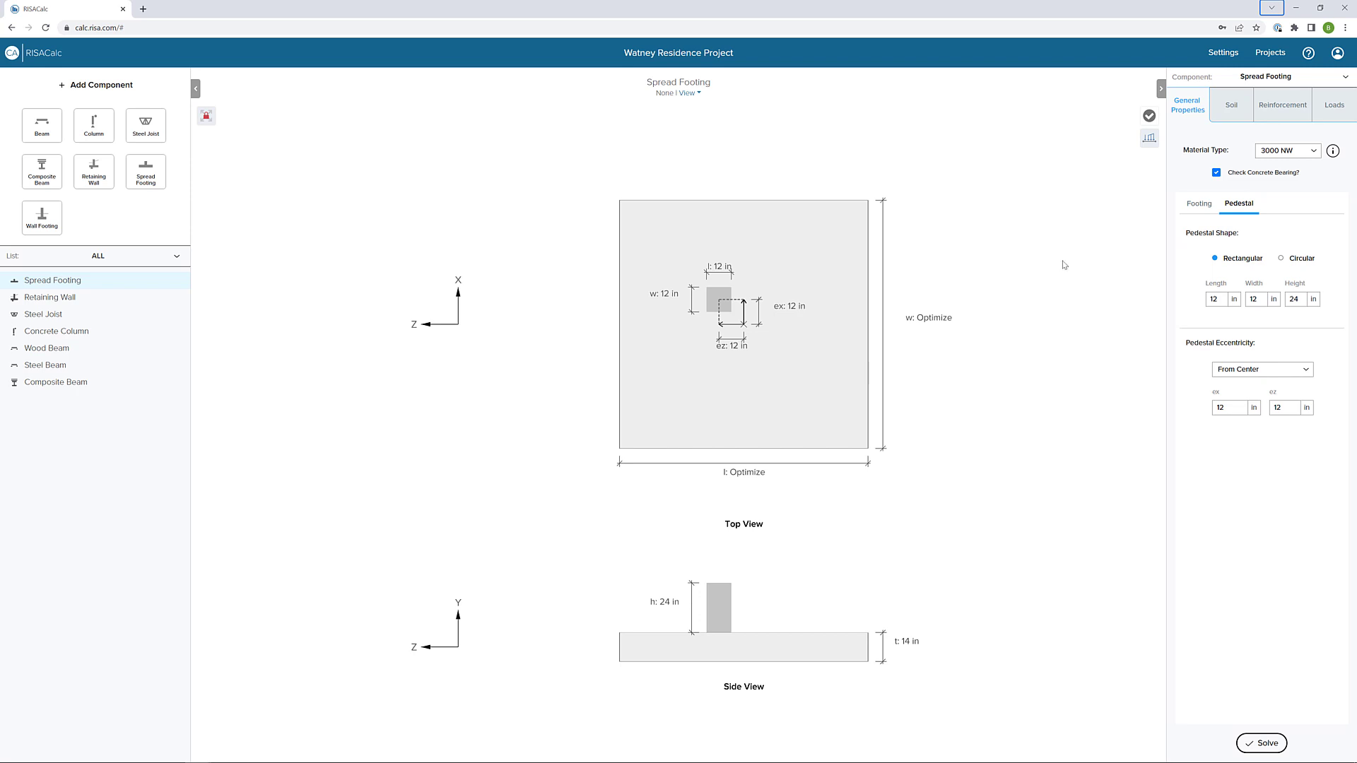
- Change the Soil properties' overburden value from its default to 0.2 ksf
{"action": "left_click", "coordinate": [1235, 113]}
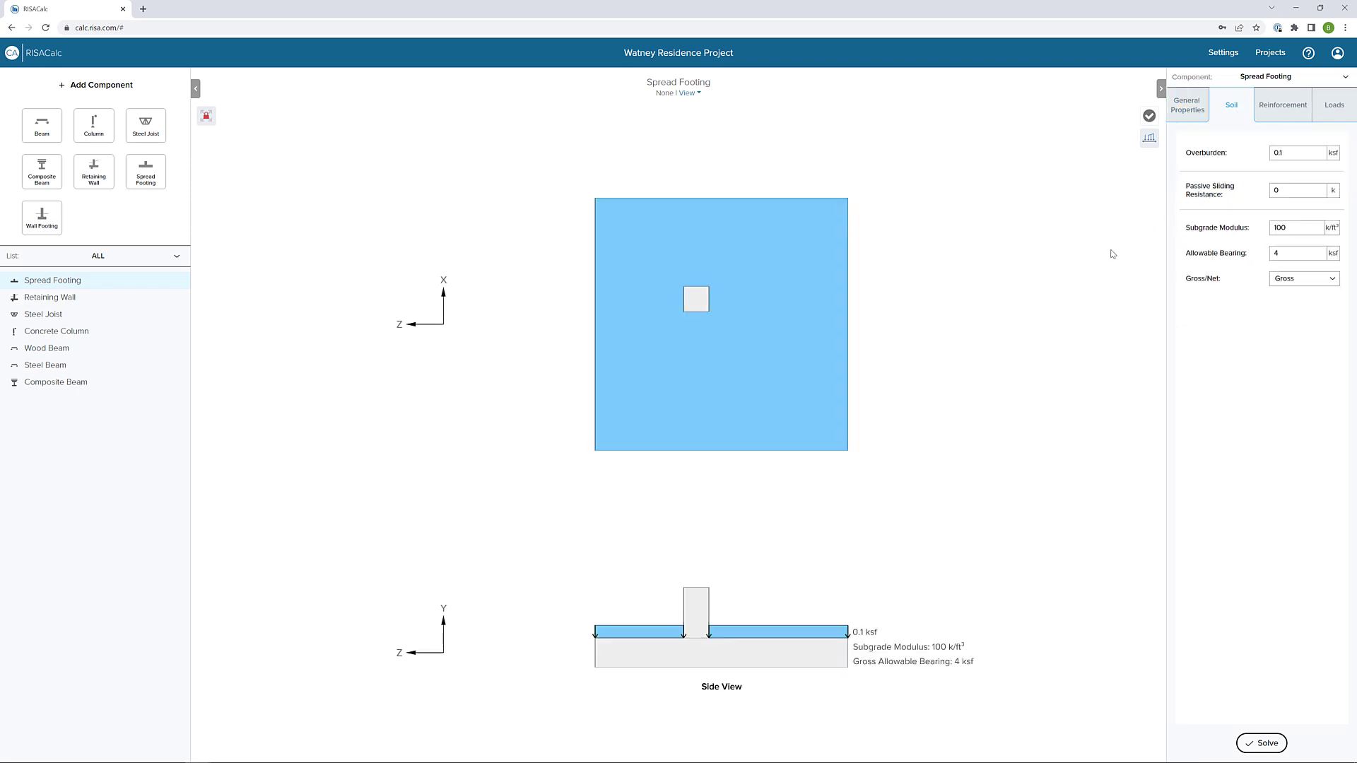
{"action": "left_click", "coordinate": [1298, 155]}
{"action": "type", "text": ".2"}
{"action": "key", "text": "Tab"}
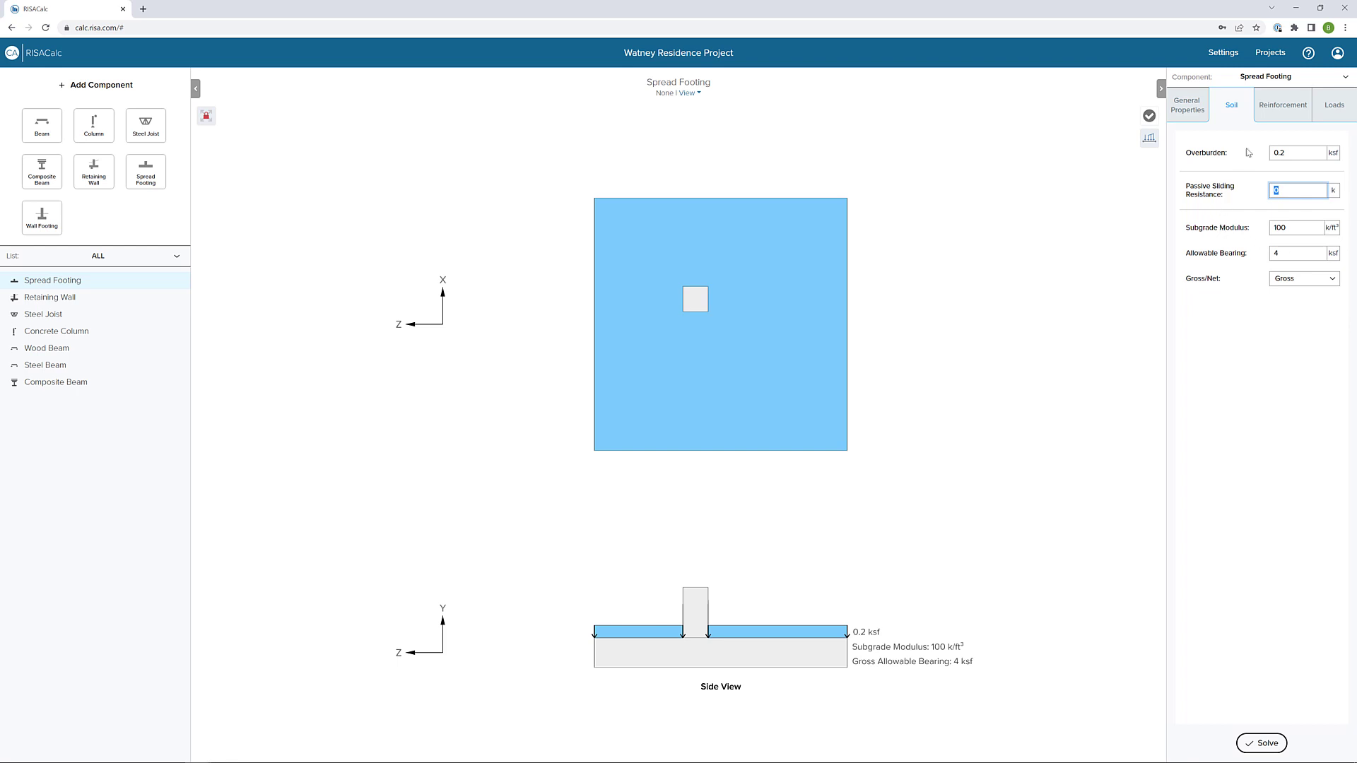
- Keep the footing reinforcement optimized with a single bar layer
{"action": "left_click", "coordinate": [1276, 124]}
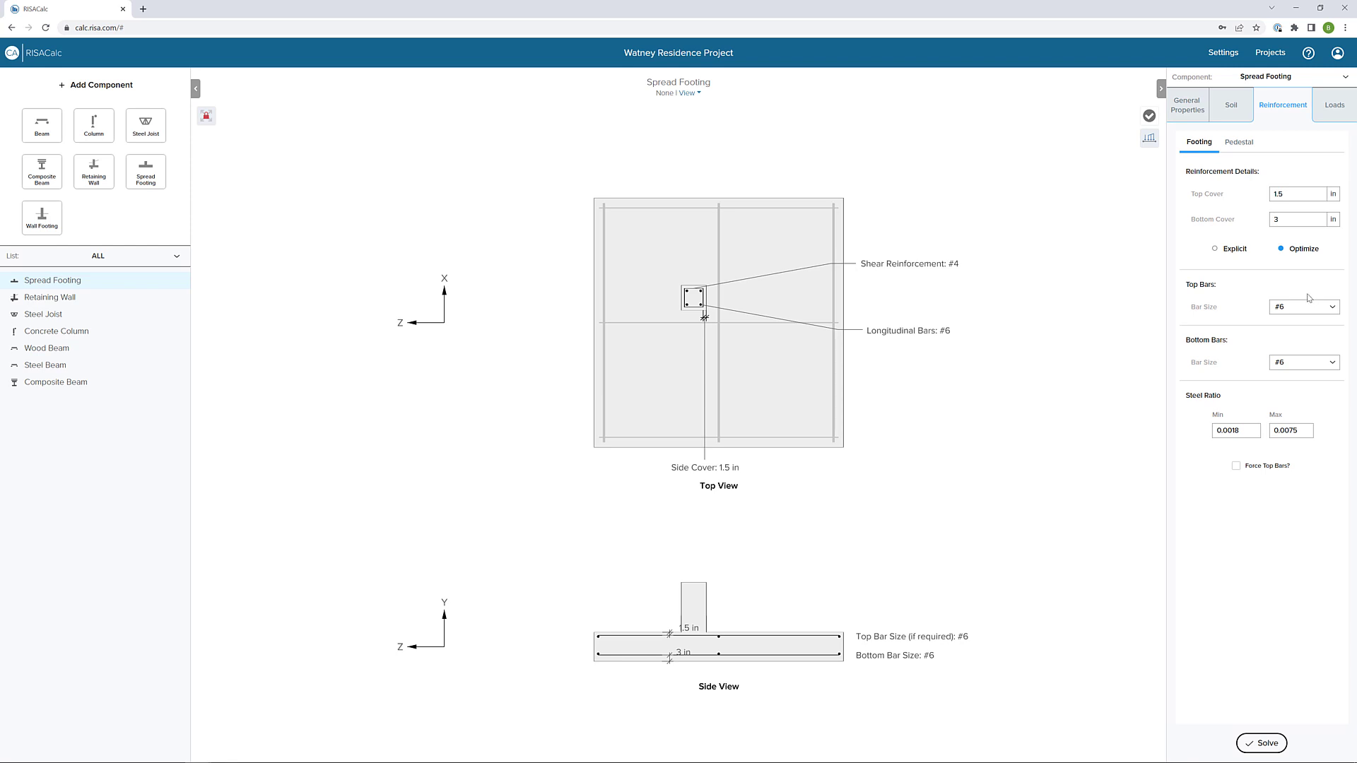
{"action": "left_click", "coordinate": [1233, 249]}
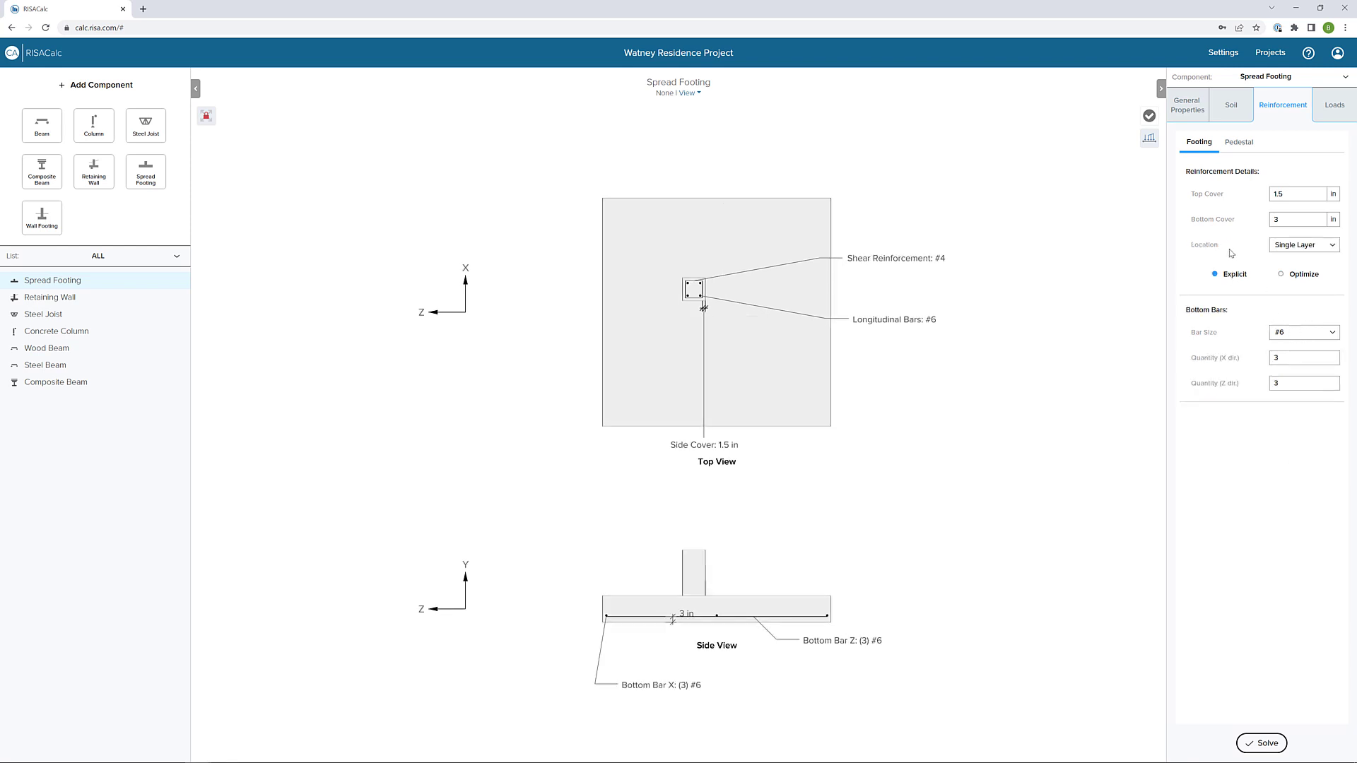
{"action": "left_click", "coordinate": [1312, 256]}
{"action": "left_click", "coordinate": [1313, 280]}
{"action": "left_click", "coordinate": [1291, 276]}
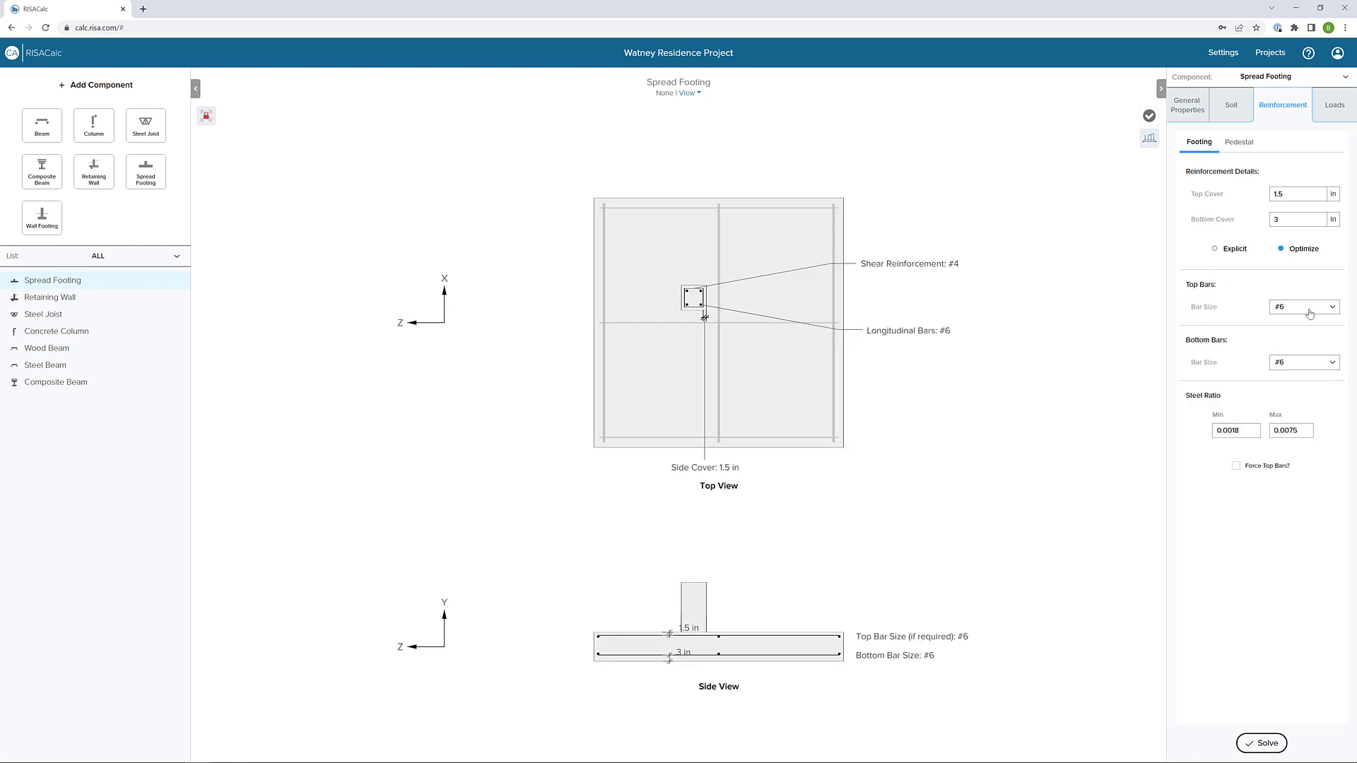
- Use #5 top and bottom footing bars with forced top bars, then show the Loads page
{"action": "left_click", "coordinate": [1310, 313]}
{"action": "left_click", "coordinate": [1293, 357]}
{"action": "left_click", "coordinate": [1294, 370]}
{"action": "left_click", "coordinate": [1293, 410]}
{"action": "left_click", "coordinate": [1238, 469]}
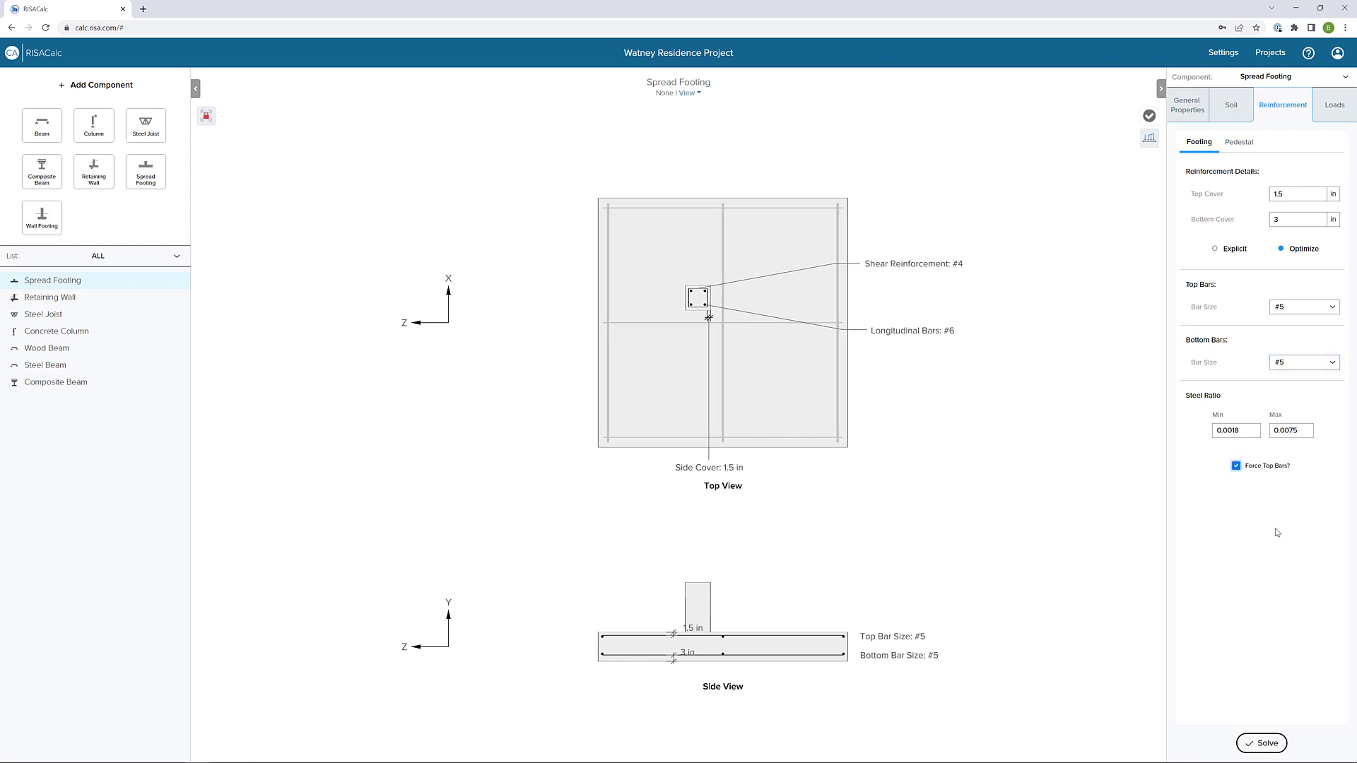
{"action": "left_click", "coordinate": [1240, 144]}
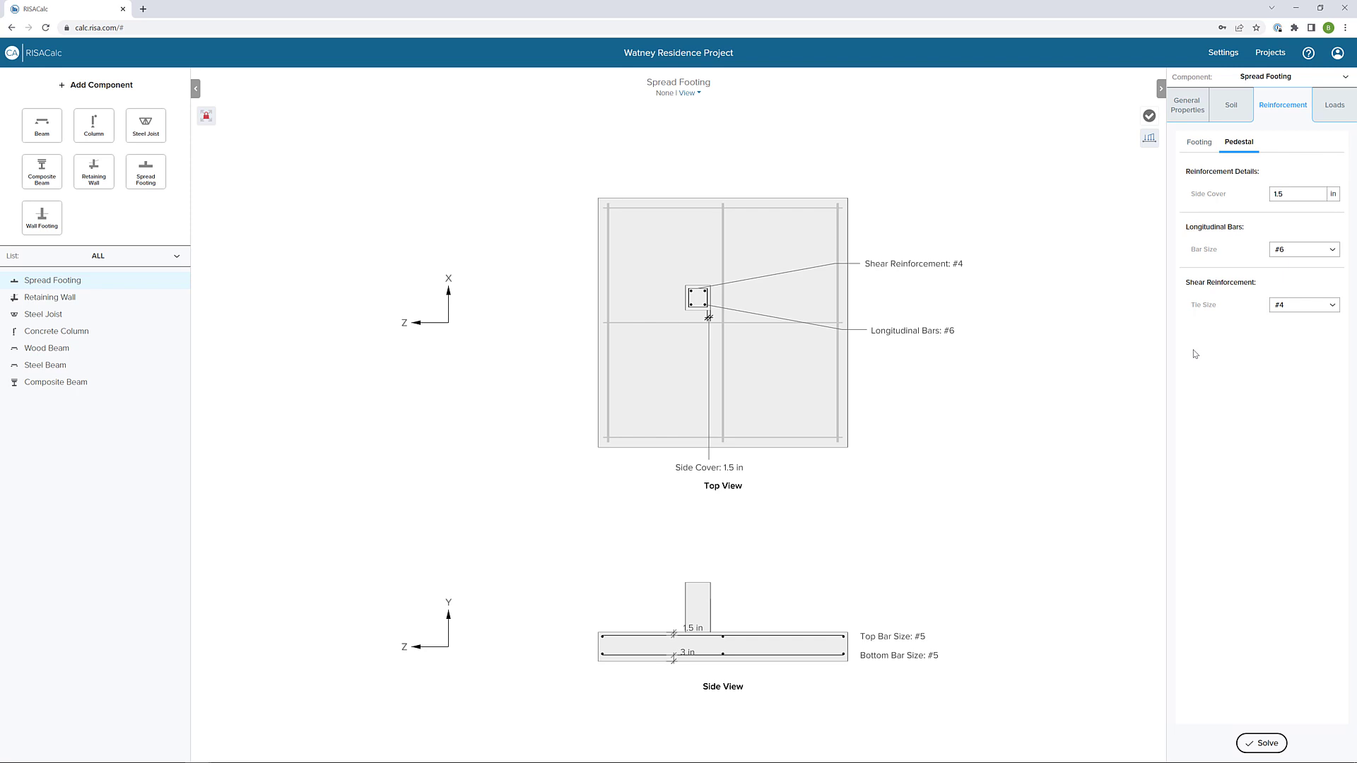
{"action": "left_click", "coordinate": [1329, 113]}
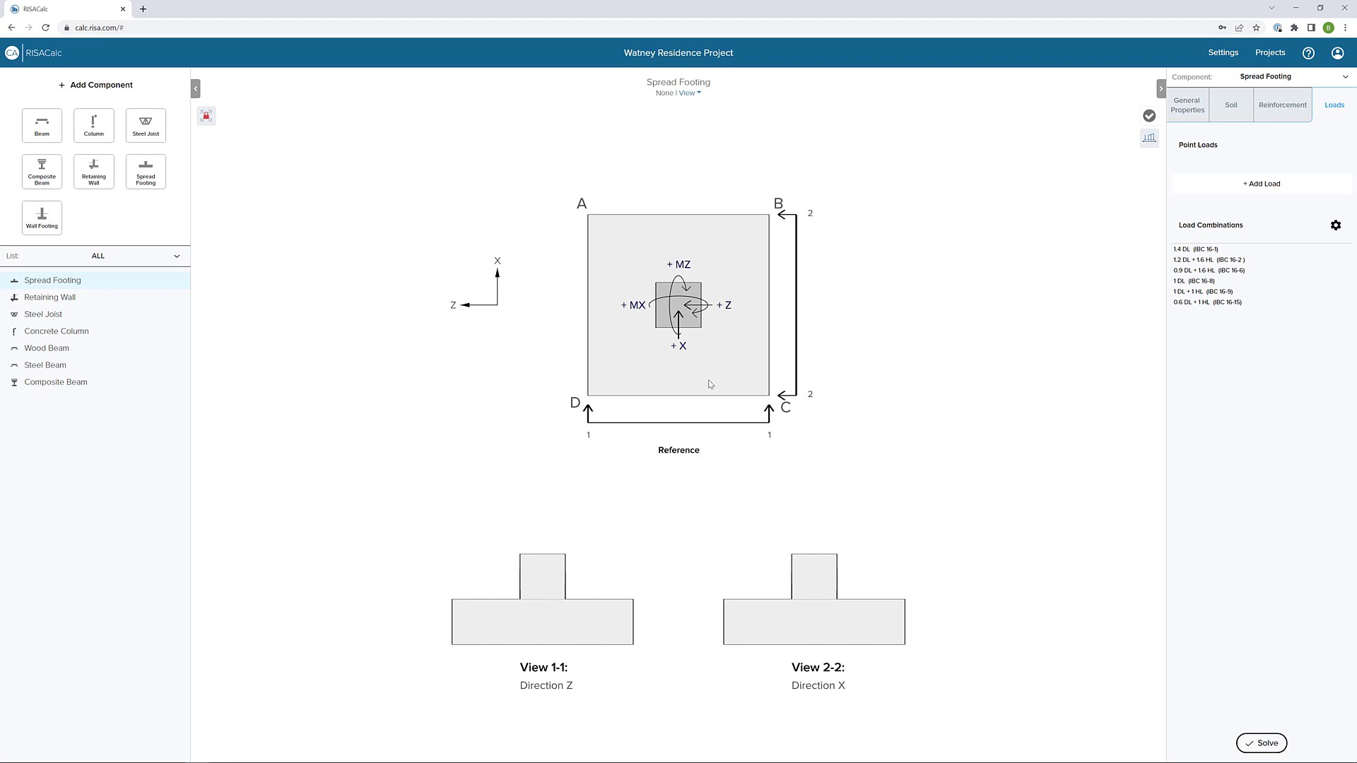
- Add a 30 k dead point load and a 25 k live load acting in Y
{"action": "left_click", "coordinate": [1251, 188]}
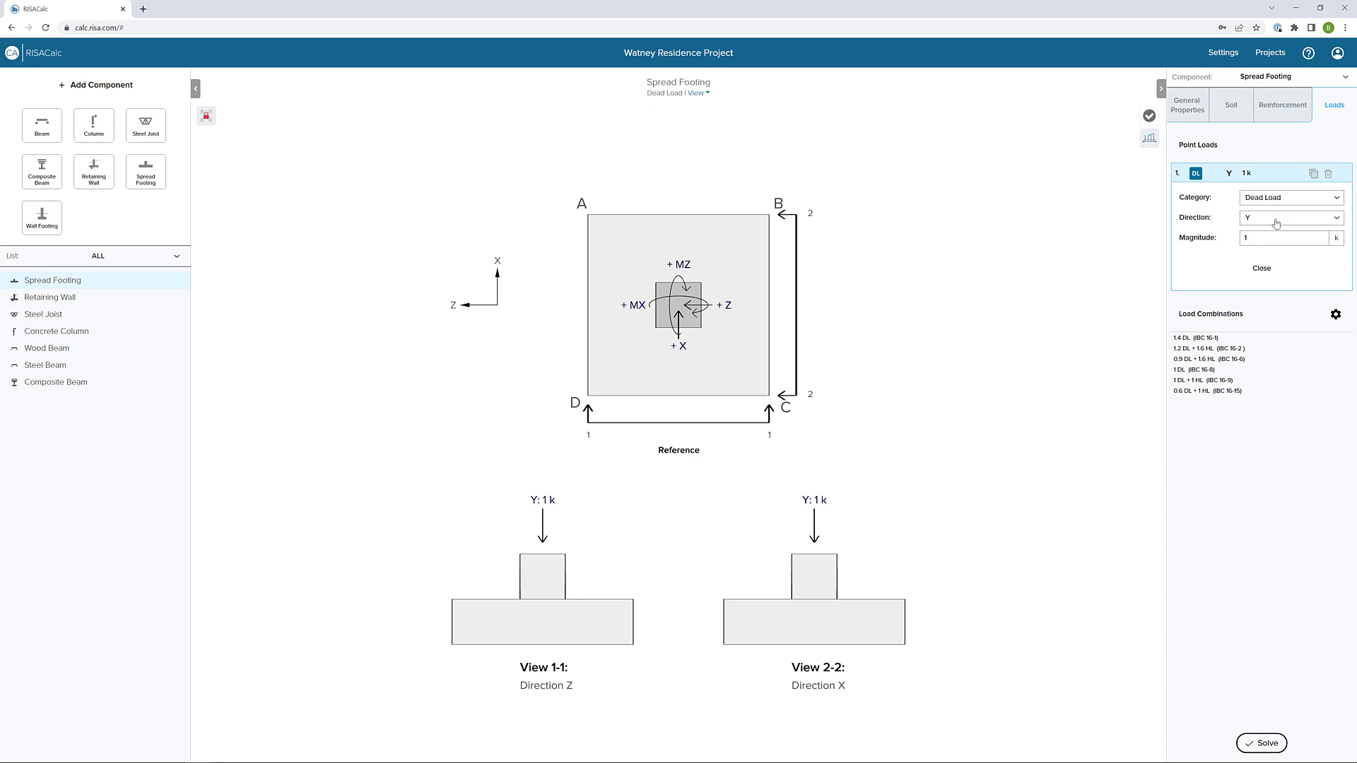
{"action": "left_click", "coordinate": [1229, 244]}
{"action": "type", "text": "30"}
{"action": "key", "text": "Tab"}
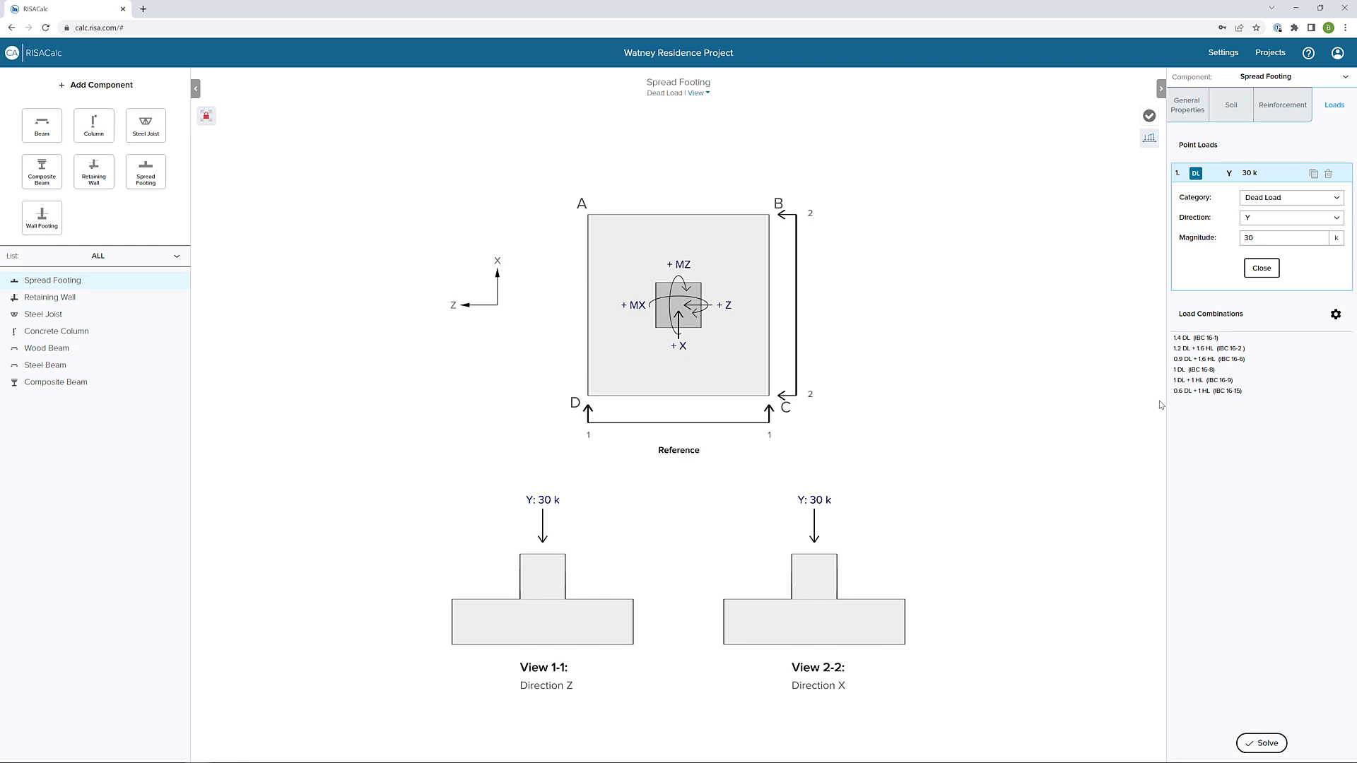
{"action": "left_click", "coordinate": [1261, 269]}
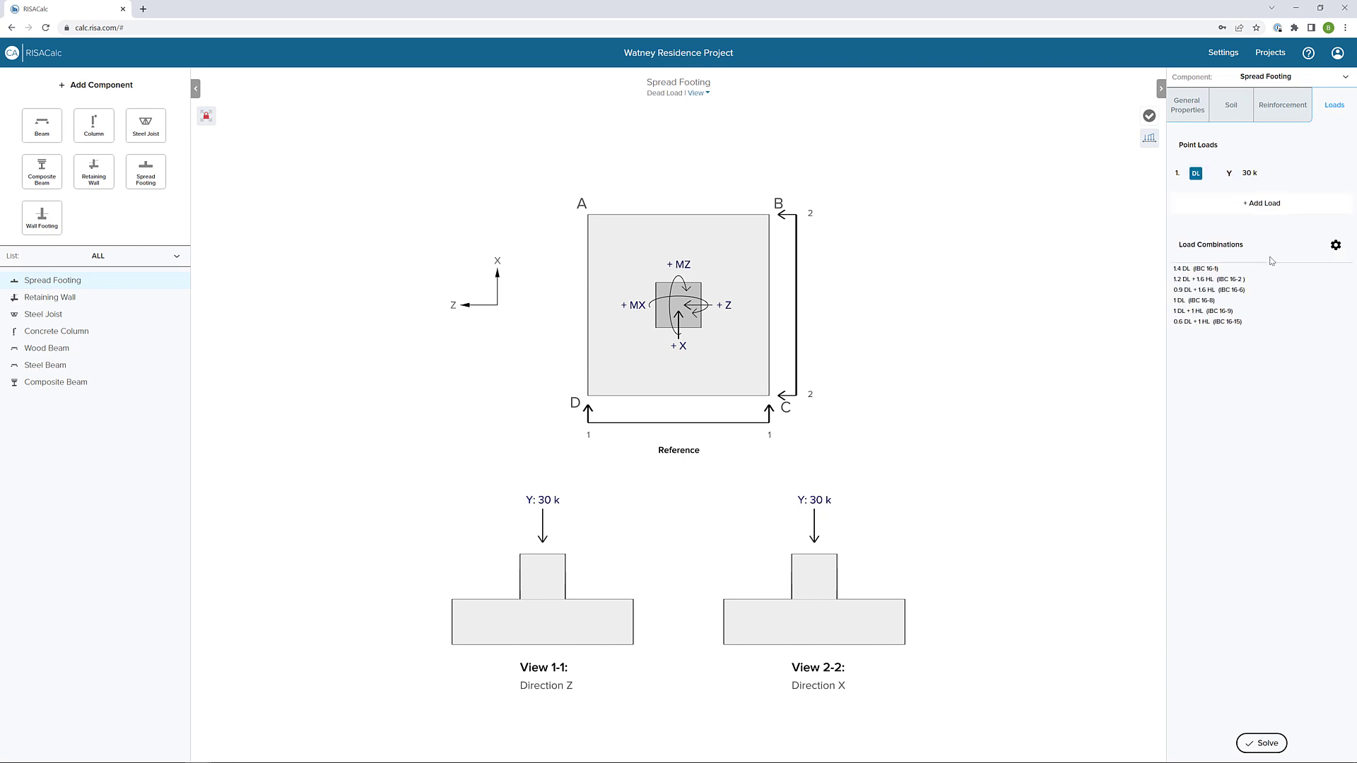
{"action": "left_click", "coordinate": [1271, 207]}
{"action": "left_click", "coordinate": [1273, 219]}
{"action": "left_click", "coordinate": [1272, 253]}
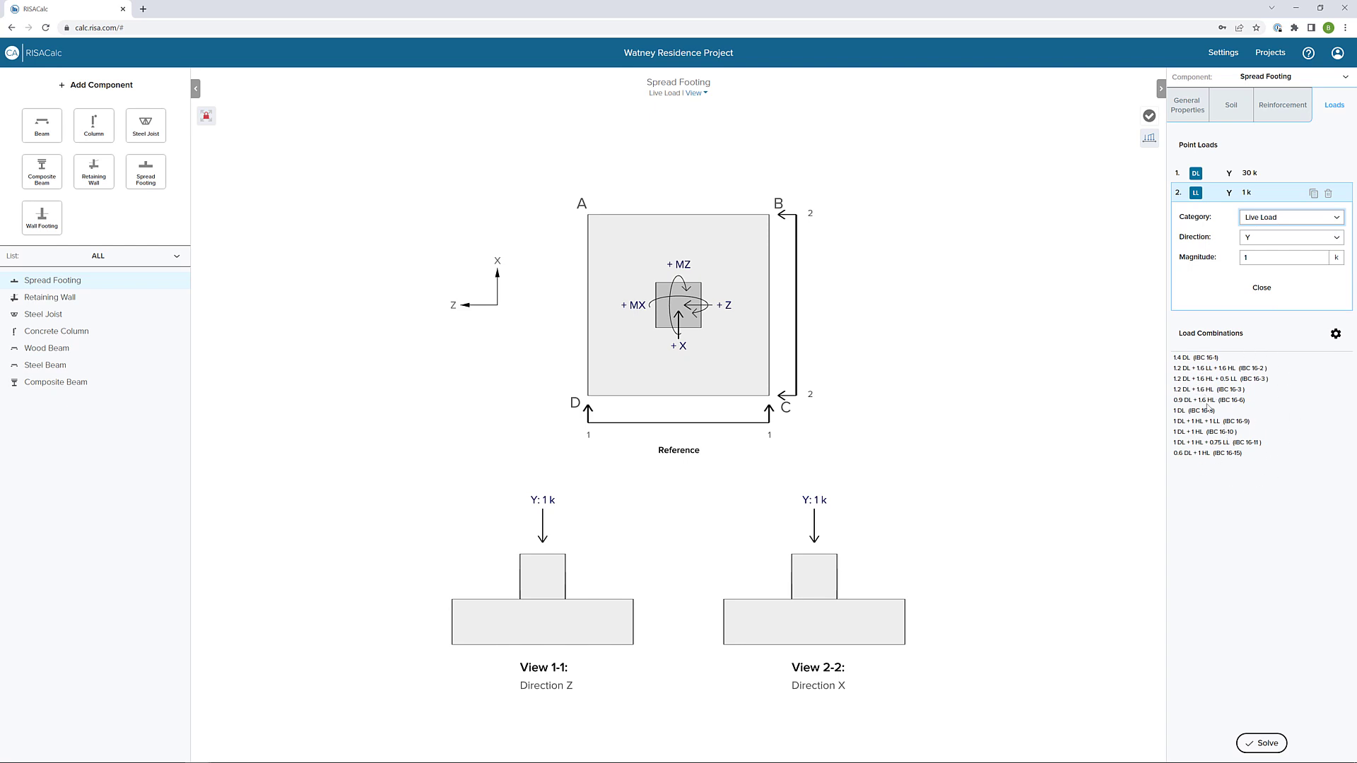
{"action": "left_click", "coordinate": [1270, 243]}
{"action": "left_click", "coordinate": [1259, 263]}
{"action": "key", "text": "Tab"}
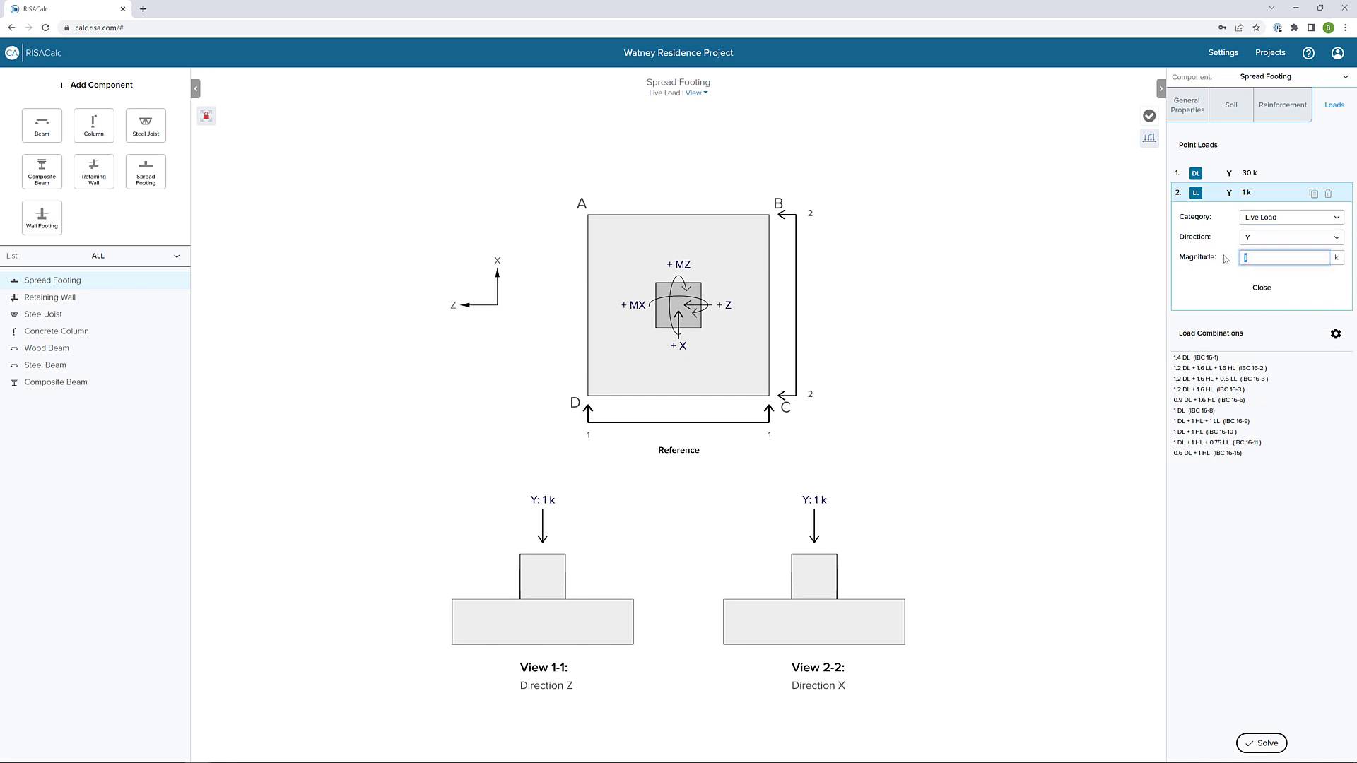
{"action": "type", "text": "25"}
{"action": "left_click", "coordinate": [1262, 288]}
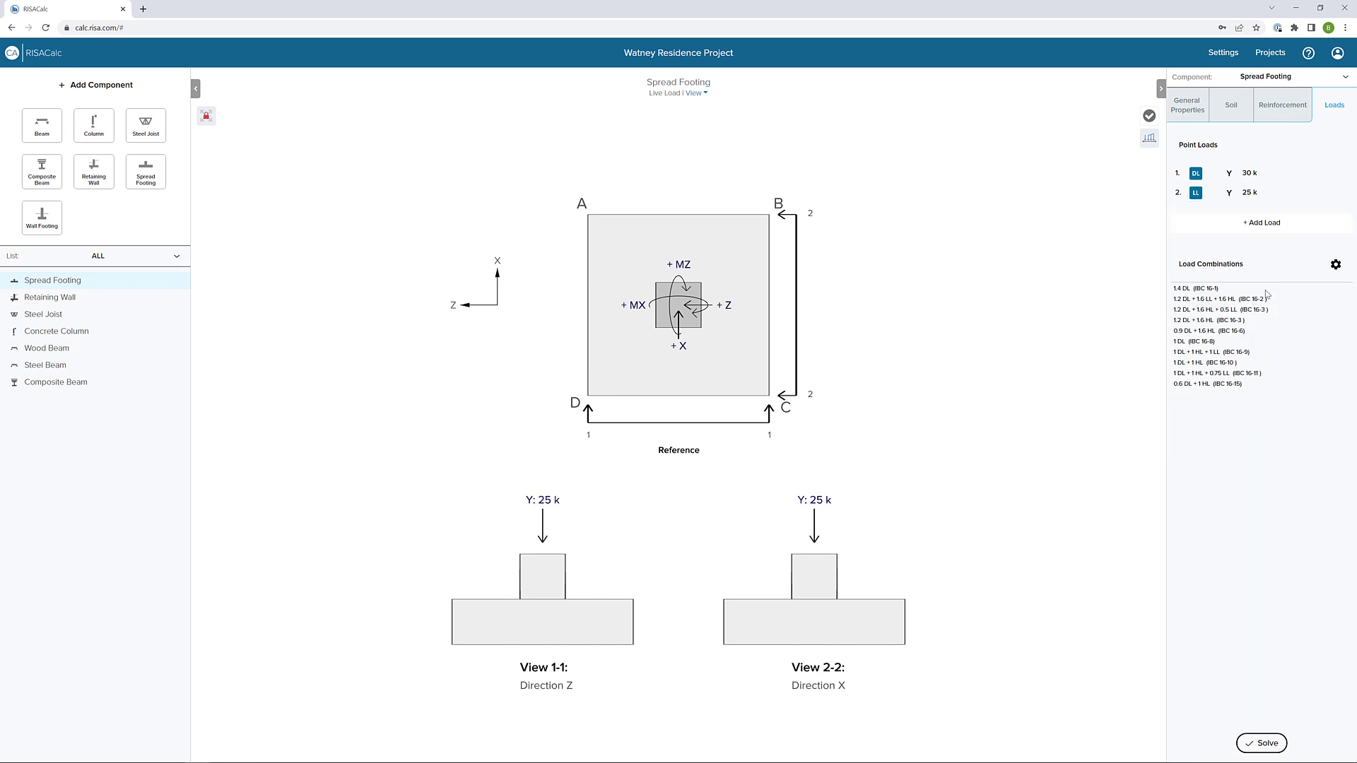
- Add a third point load as a -15 k wind load
{"action": "left_click", "coordinate": [1271, 229]}
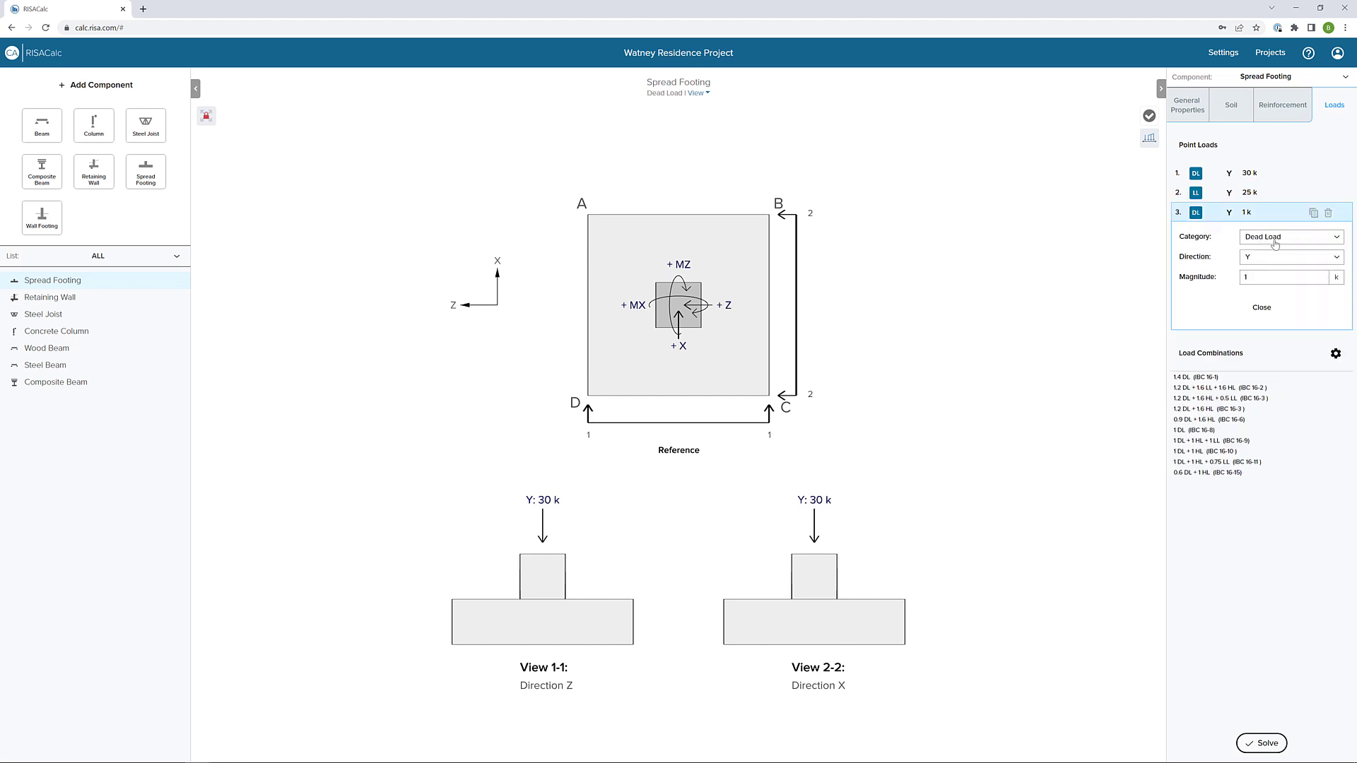
{"action": "left_click", "coordinate": [1273, 241]}
{"action": "left_click", "coordinate": [1272, 301]}
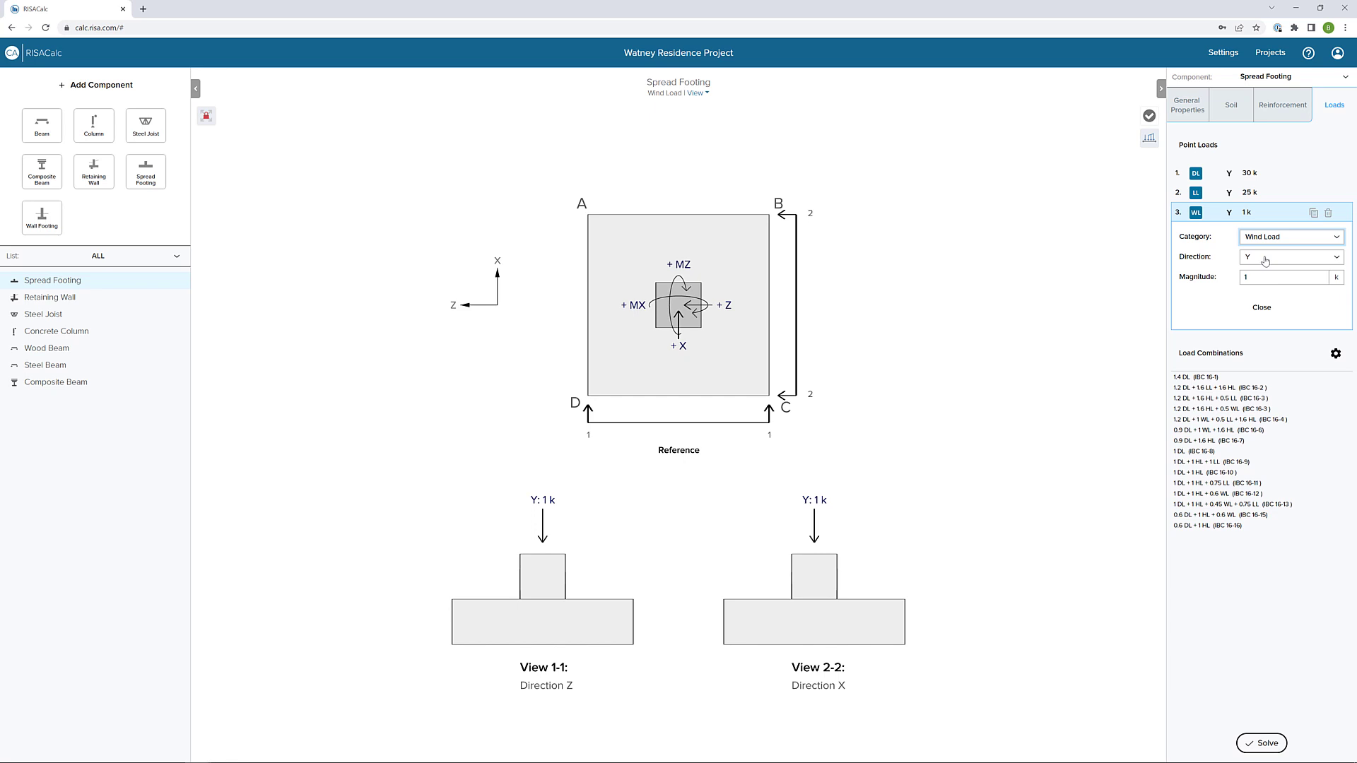
{"action": "left_click", "coordinate": [1249, 277]}
{"action": "type", "text": "-15"}
{"action": "key", "text": "Tab"}
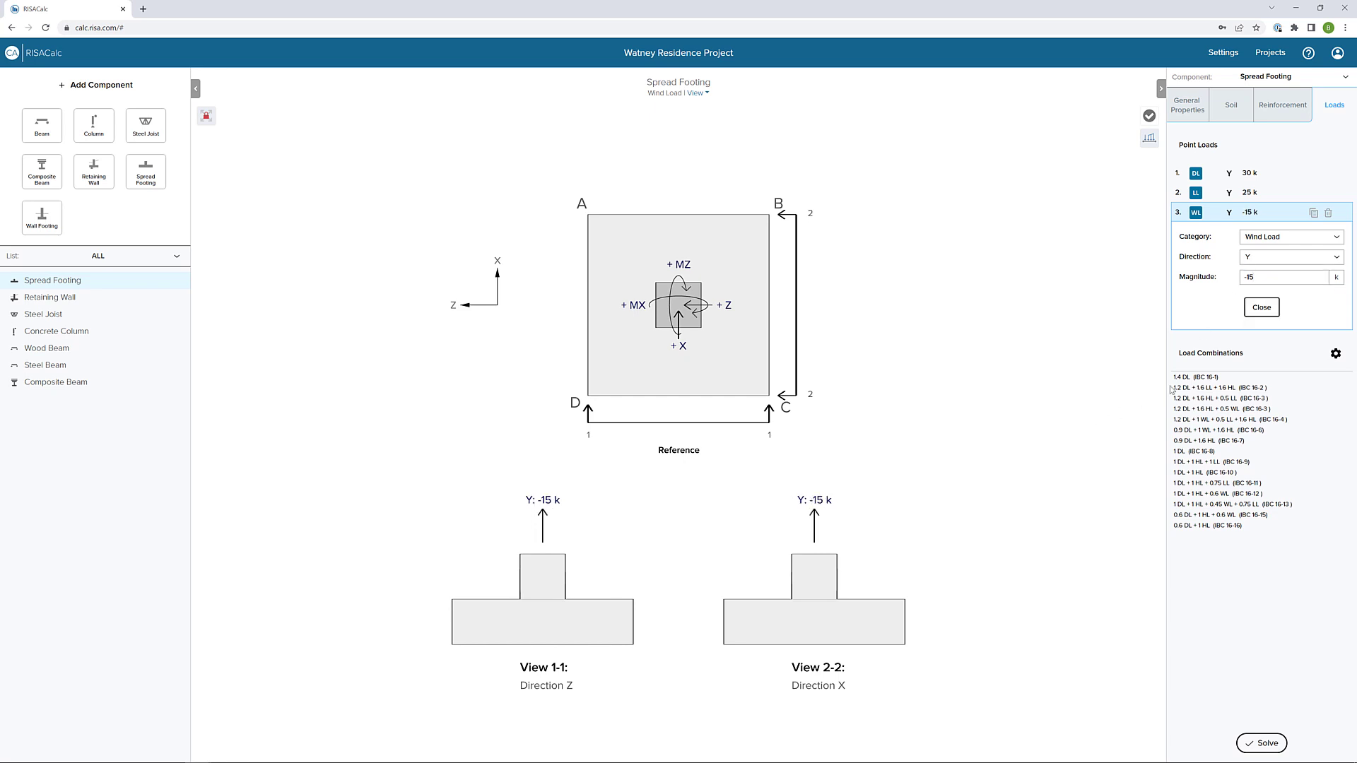
{"action": "left_click", "coordinate": [1267, 311]}
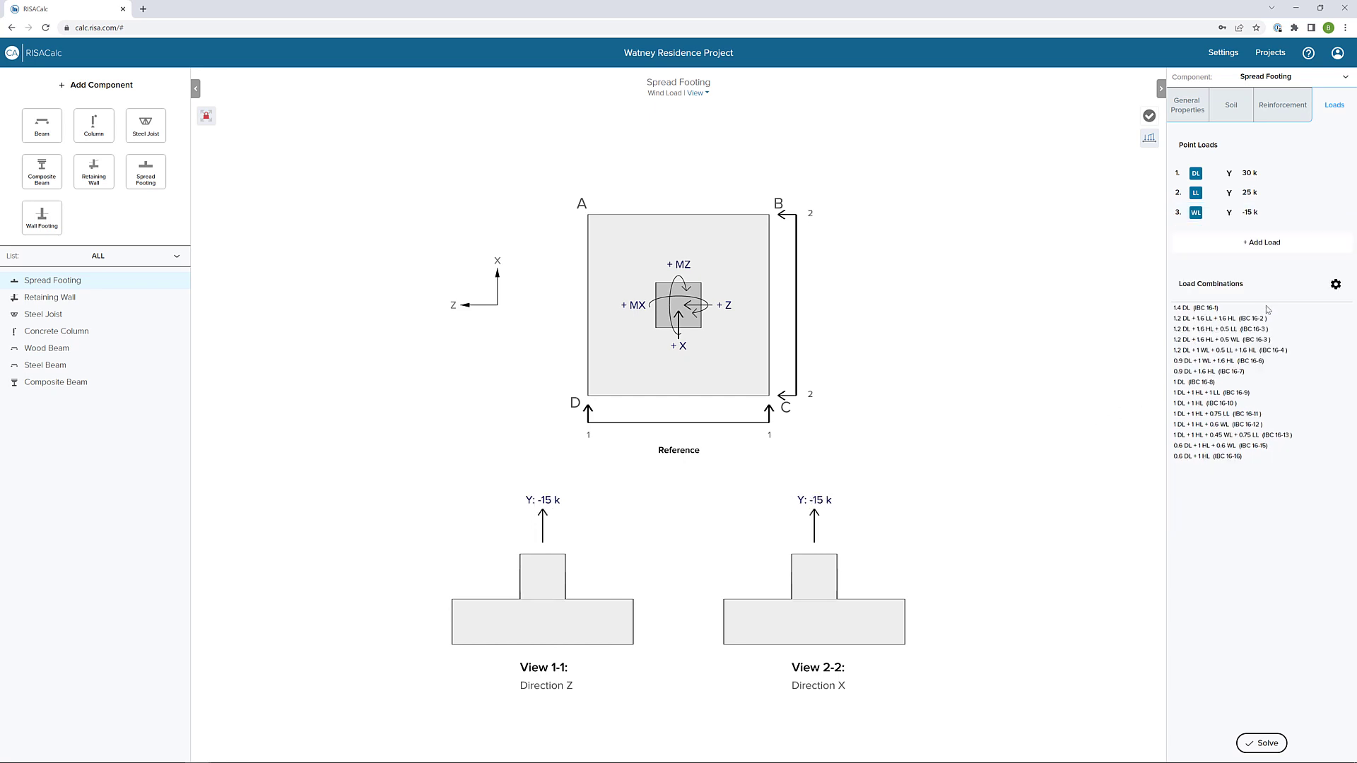
- Make load 4 a 7.5 k wind load acting in the Z direction
{"action": "left_click", "coordinate": [1273, 248]}
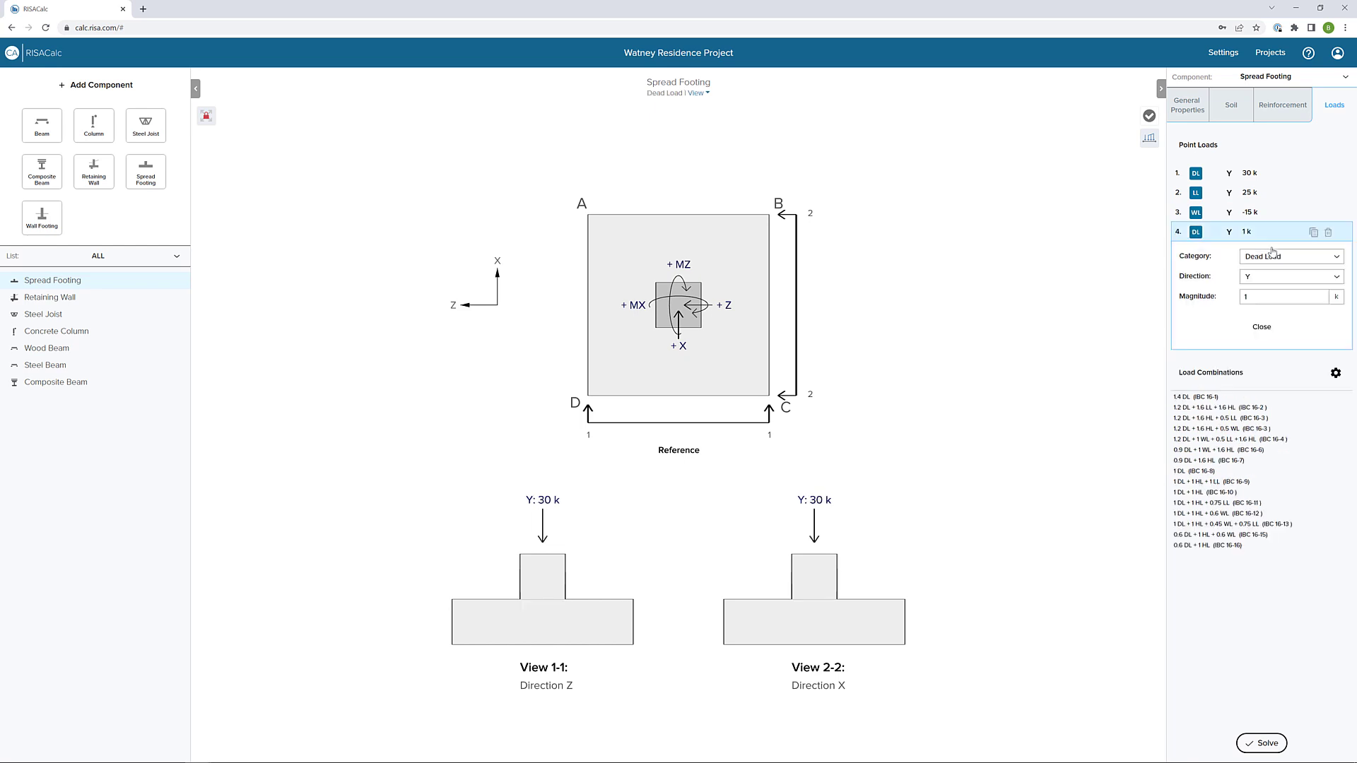
{"action": "left_click", "coordinate": [1281, 280]}
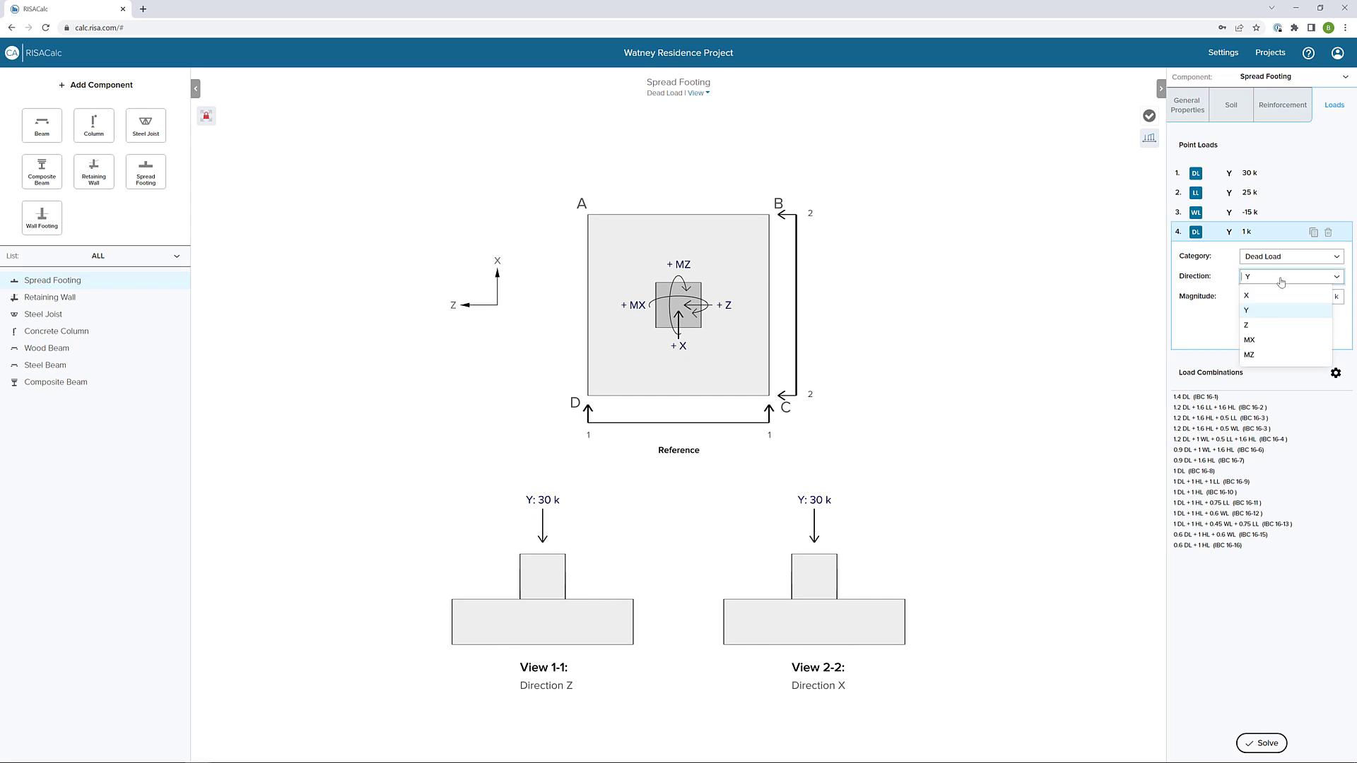
{"action": "left_click", "coordinate": [1265, 327]}
{"action": "left_click", "coordinate": [1262, 260]}
{"action": "left_click", "coordinate": [1264, 320]}
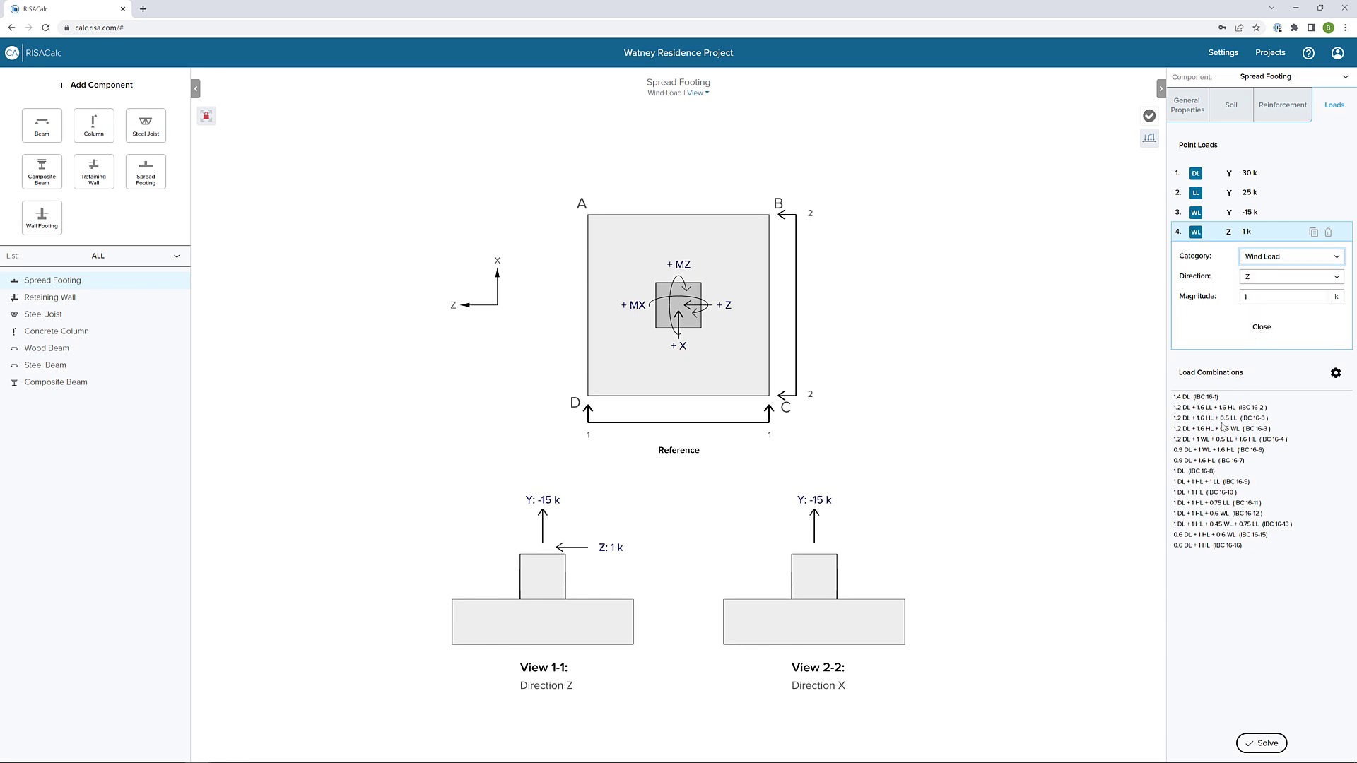
{"action": "key", "text": "Tab"}
{"action": "key", "text": "Tab"}
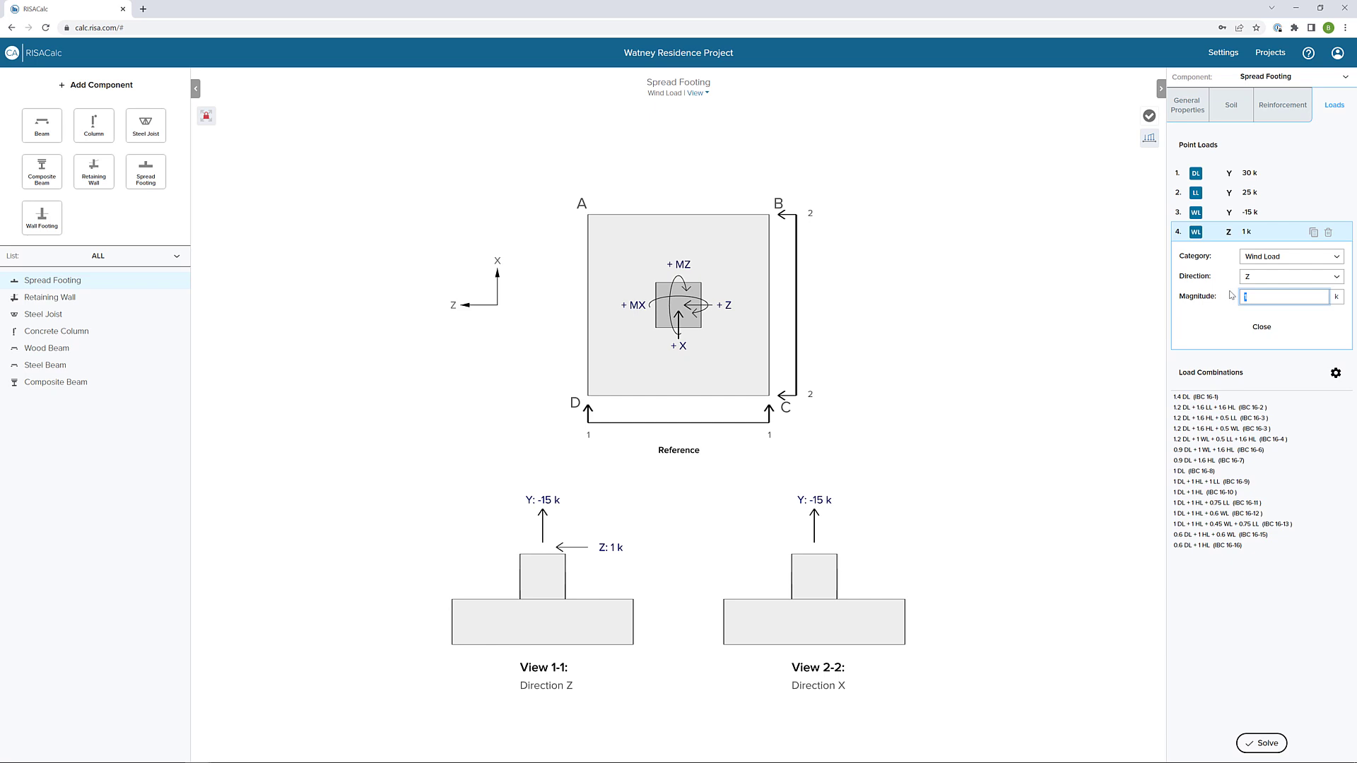
{"action": "type", "text": "7.5"}
{"action": "key", "text": "Tab"}
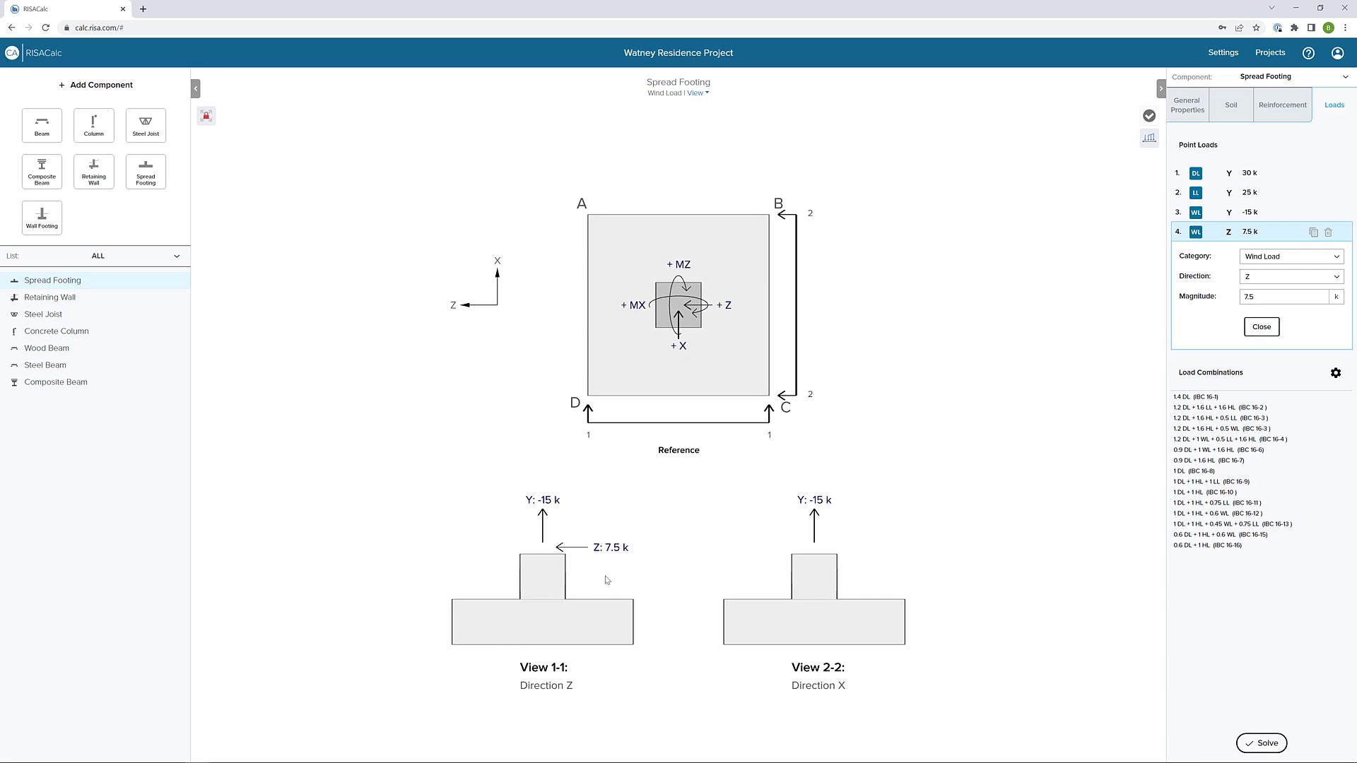
{"action": "left_click", "coordinate": [1258, 330]}
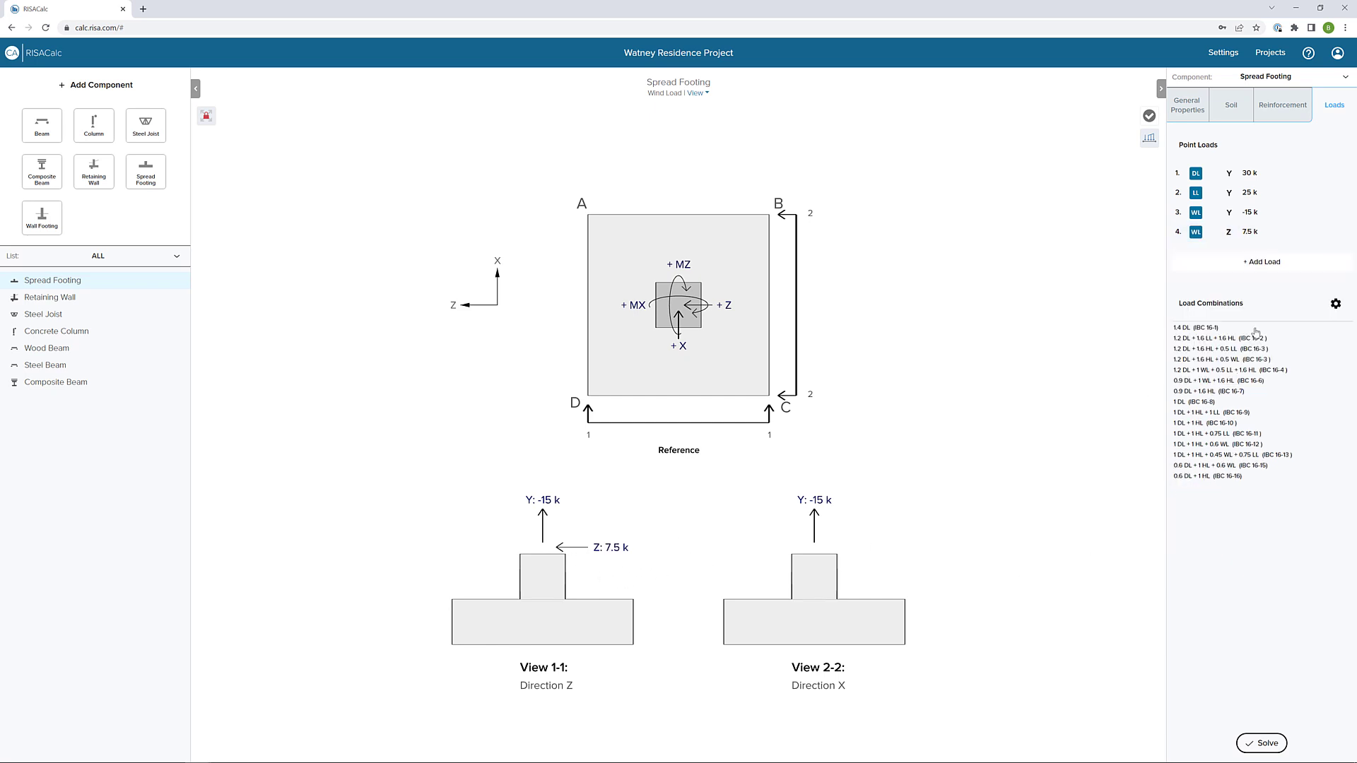
- Add load 5 as a 15 k-ft MX wind moment, then select the -15 k wind load
{"action": "left_click", "coordinate": [1264, 262]}
{"action": "left_click", "coordinate": [1279, 279]}
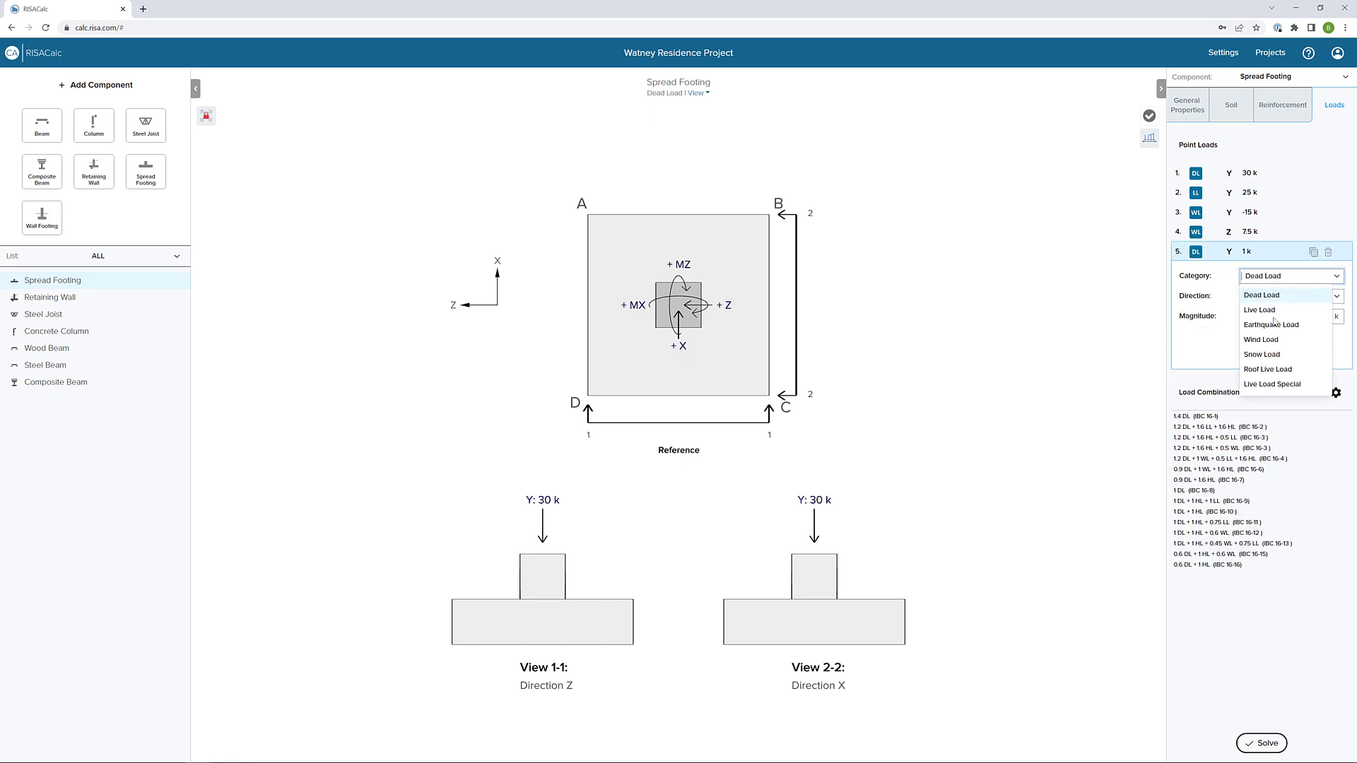
{"action": "left_click", "coordinate": [1279, 339]}
{"action": "left_click", "coordinate": [1286, 302]}
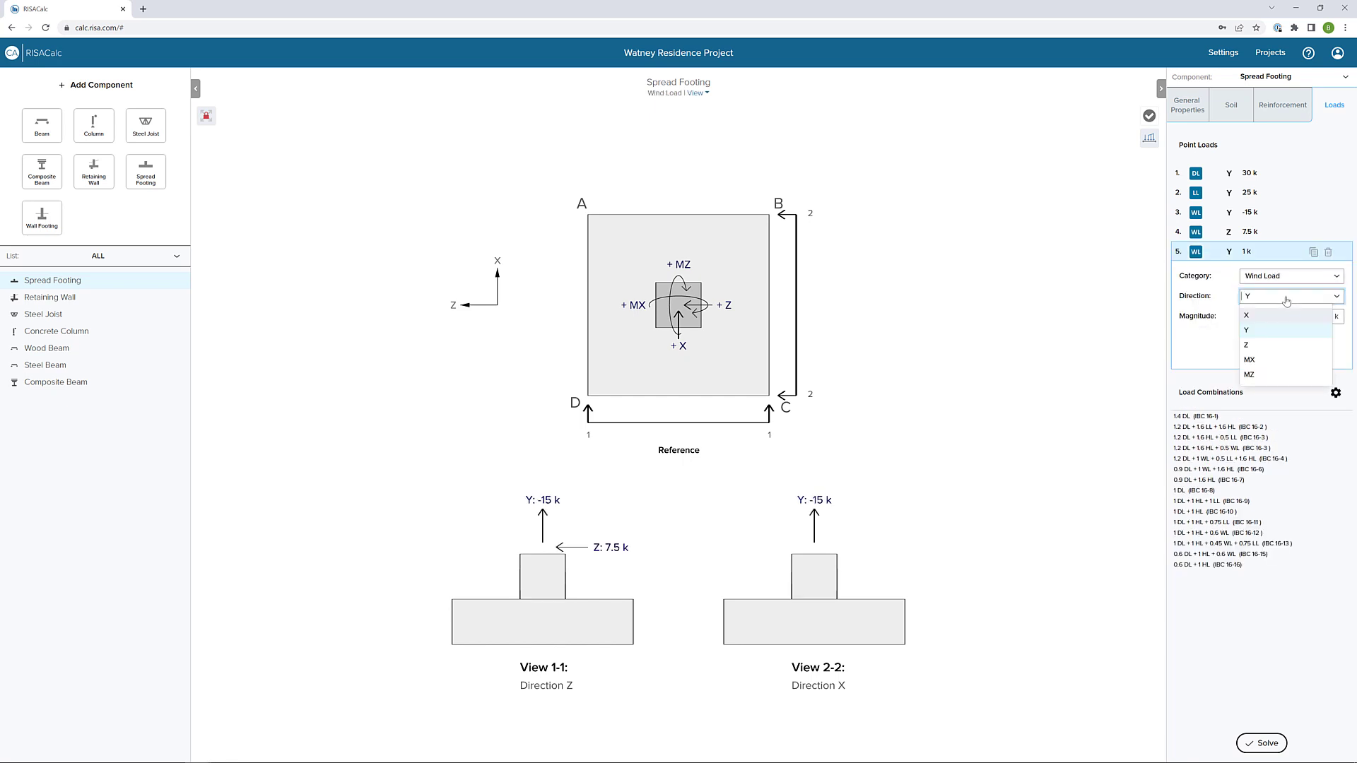
{"action": "left_click", "coordinate": [1276, 361]}
{"action": "key", "text": "Tab"}
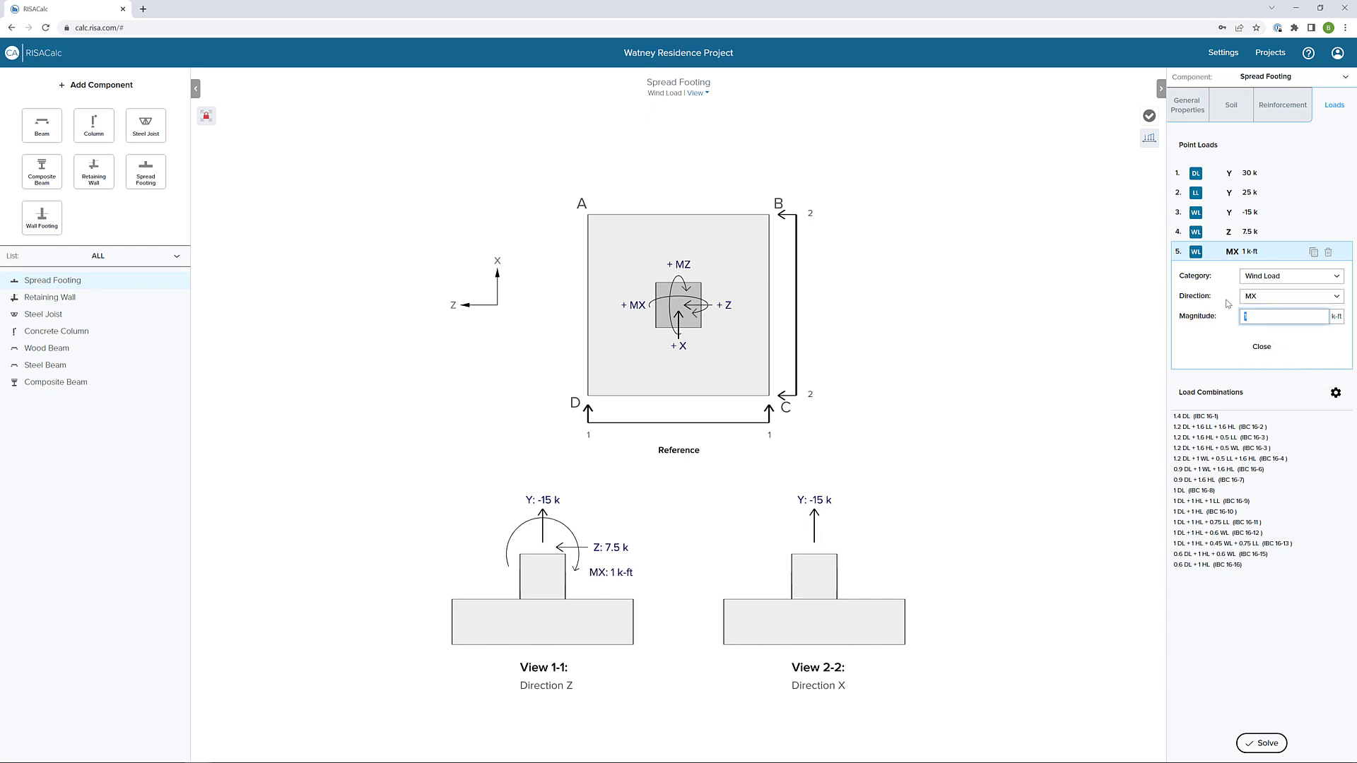
{"action": "type", "text": "15"}
{"action": "key", "text": "Tab"}
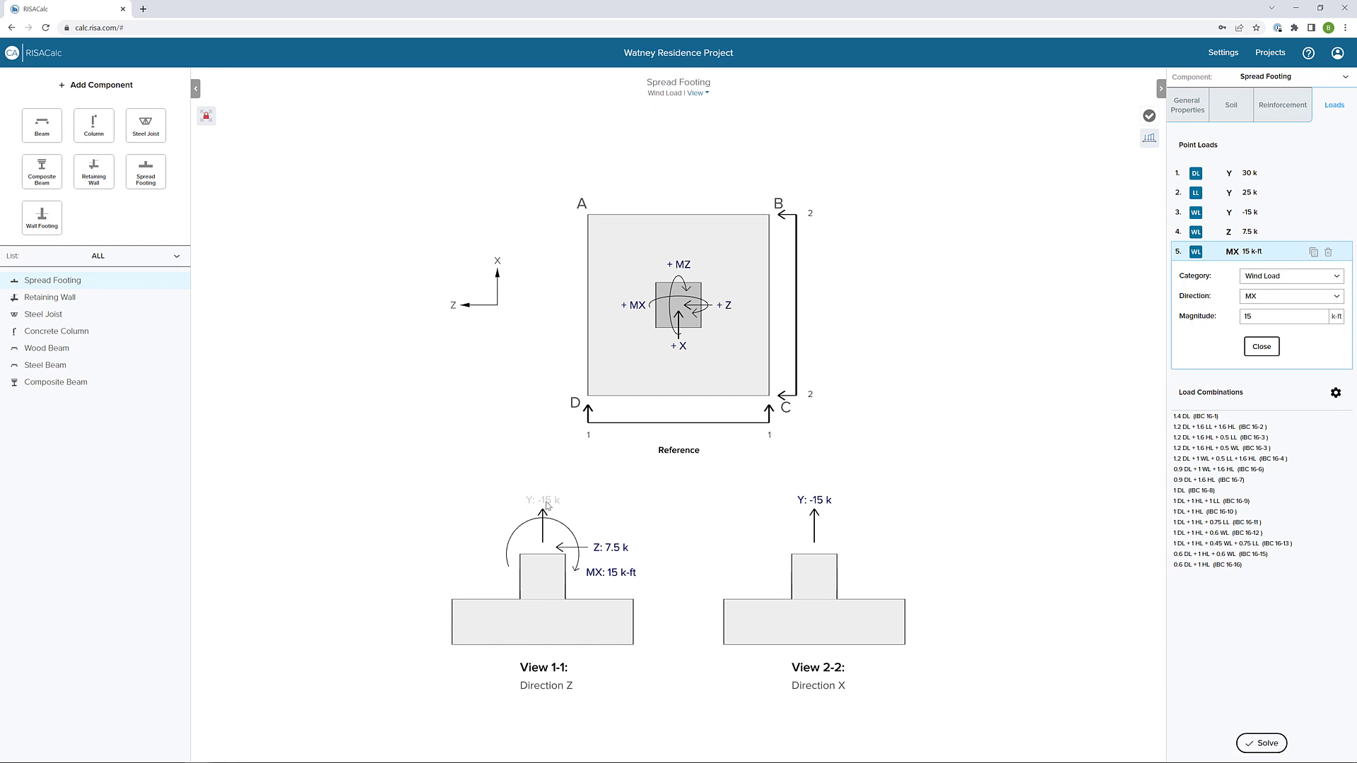
{"action": "left_click", "coordinate": [546, 502]}
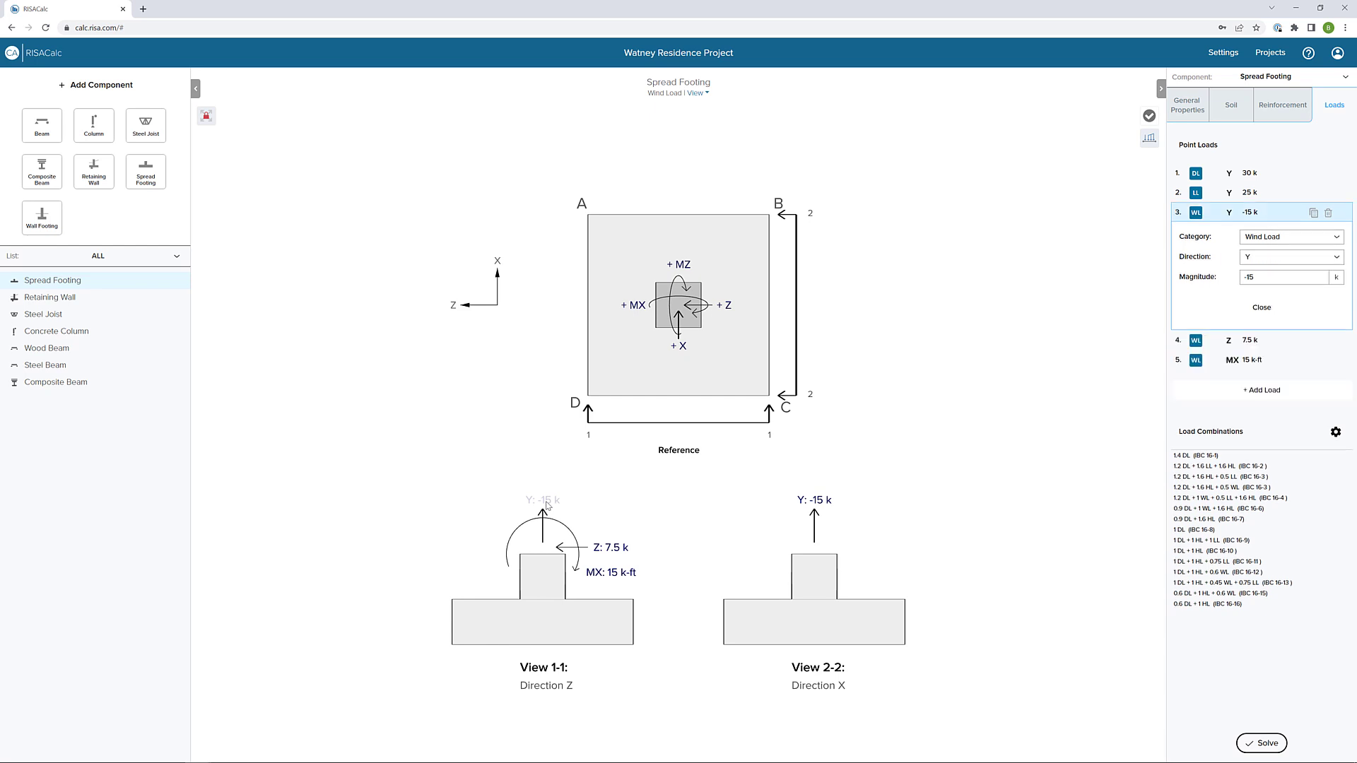
{"action": "left_click", "coordinate": [1336, 433]}
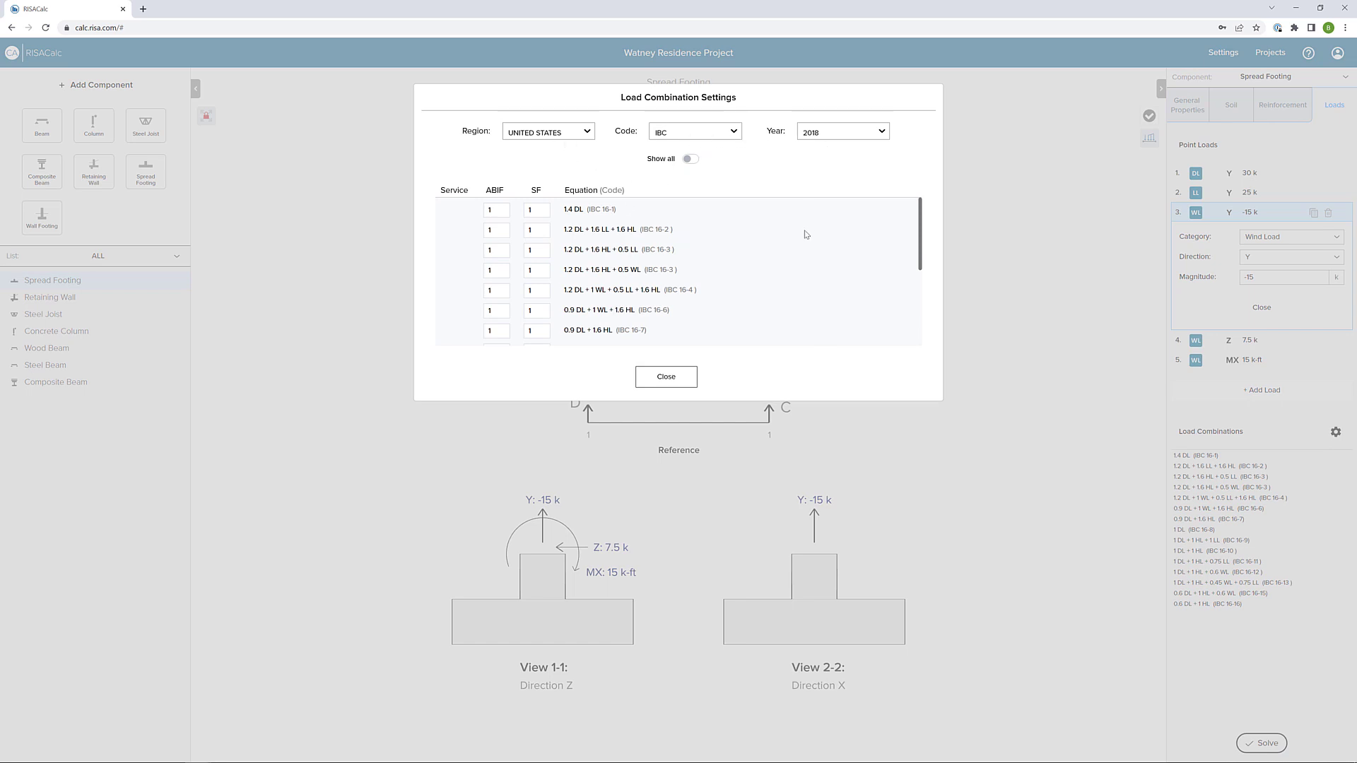
{"action": "scroll", "coordinate": [804, 235], "scroll_direction": "down", "scroll_amount": 4}
{"action": "scroll", "coordinate": [803, 236], "scroll_direction": "up", "scroll_amount": 1}
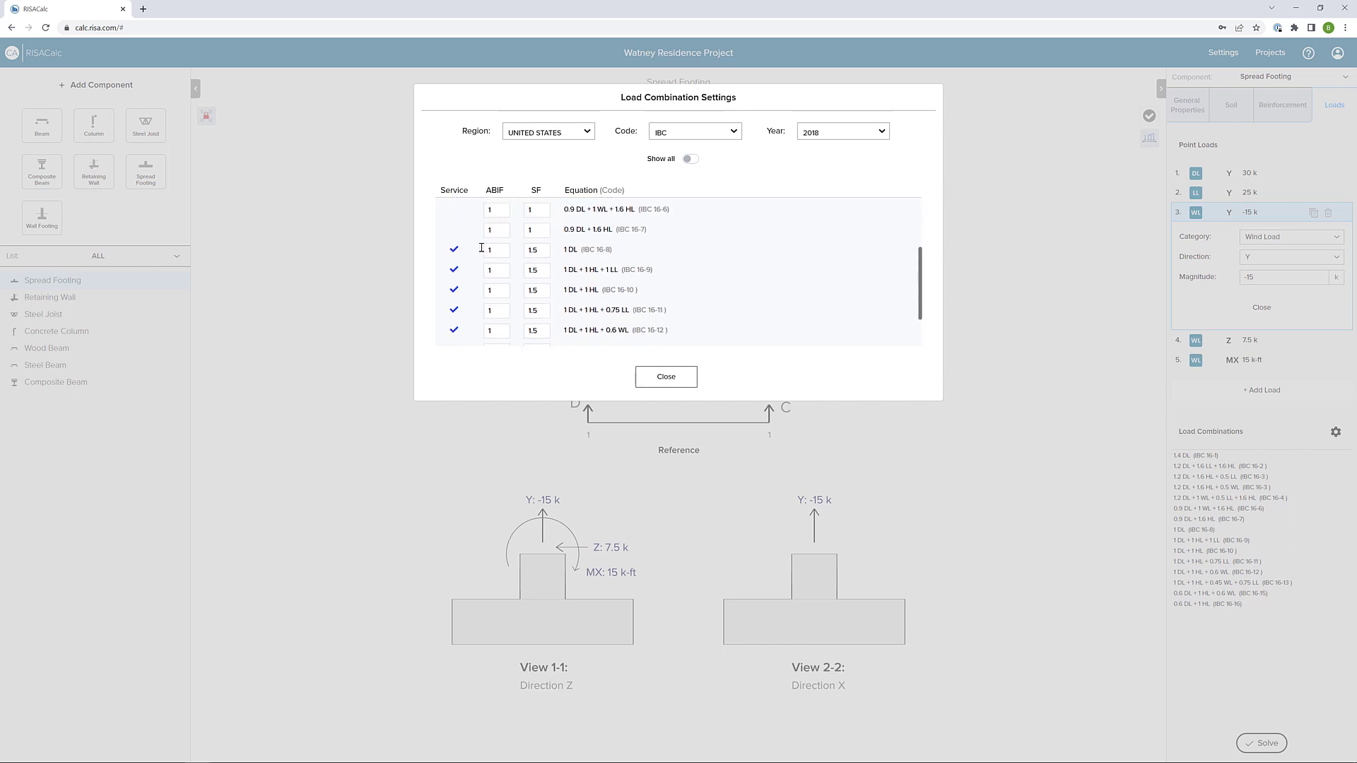
{"action": "scroll", "coordinate": [613, 280], "scroll_direction": "up", "scroll_amount": 3}
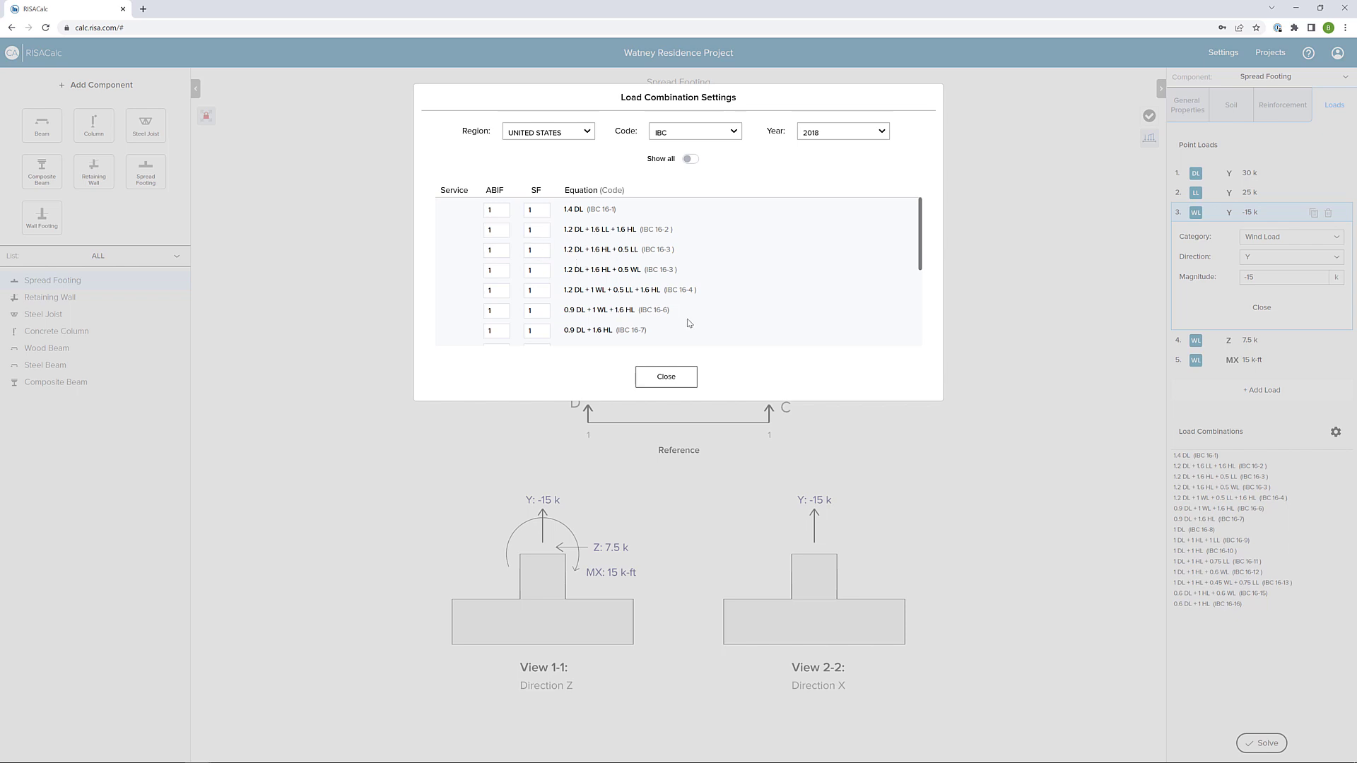
{"action": "left_click", "coordinate": [676, 381]}
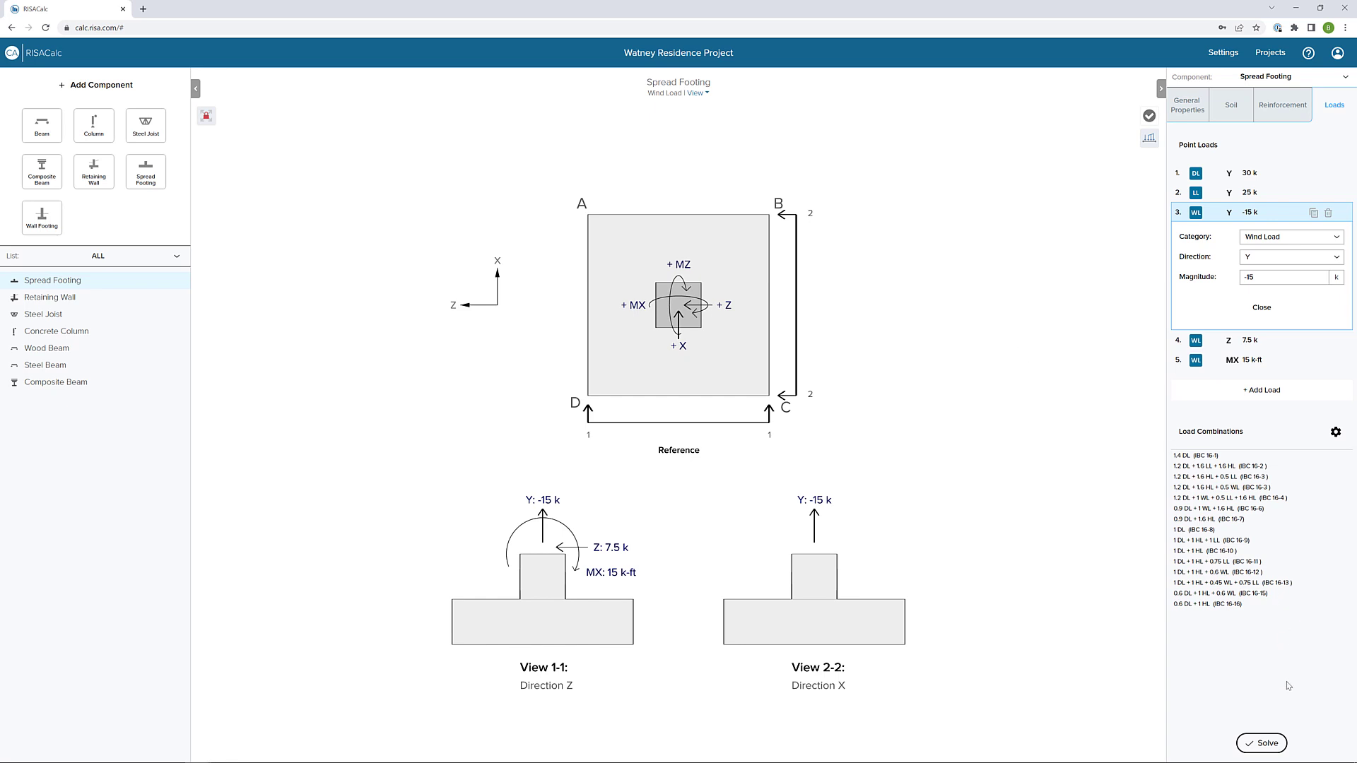
- Solve the footing design and expand the Detail Report to fill the window
{"action": "left_click", "coordinate": [1269, 744]}
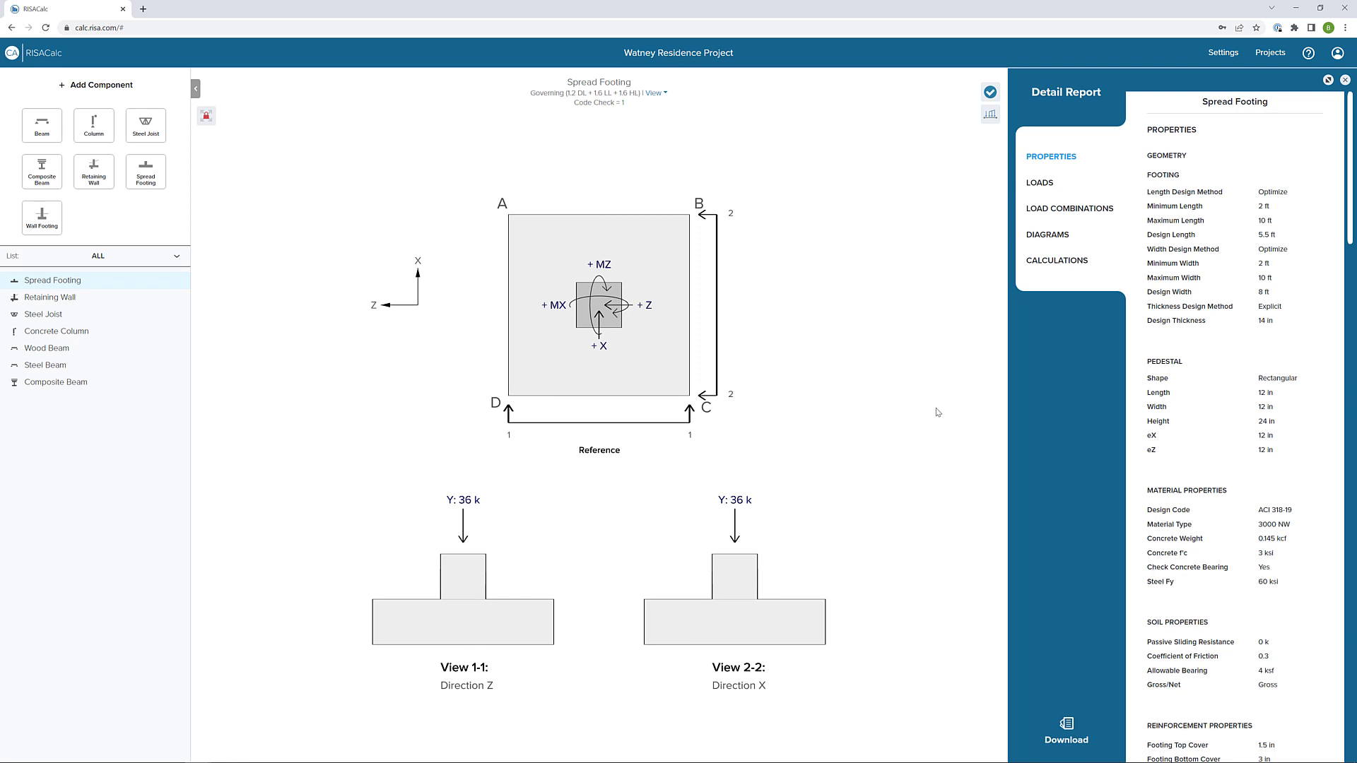
{"action": "left_click", "coordinate": [1328, 81]}
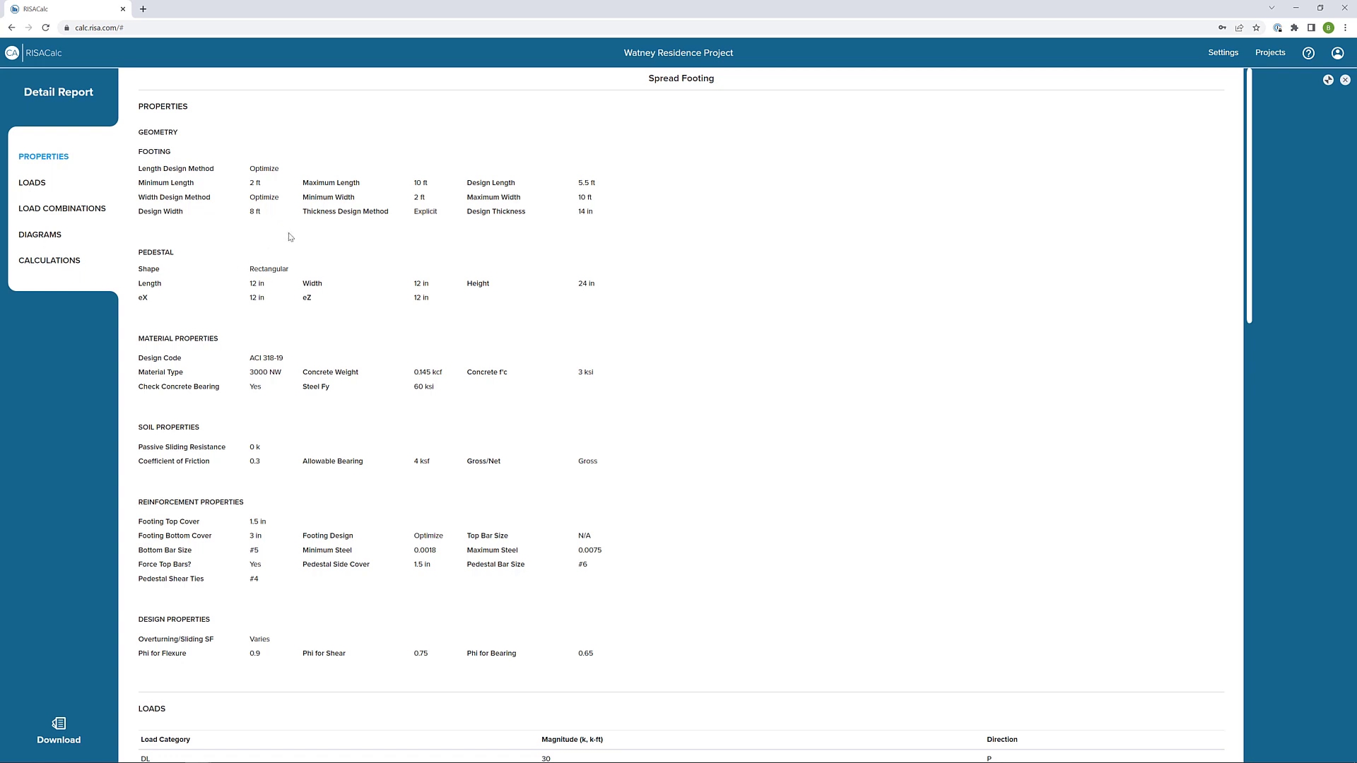
- Scroll the detail report through Loads, Load Combinations and the 5.5 ft by 8 ft footing diagrams
{"action": "scroll", "coordinate": [290, 237], "scroll_direction": "down", "scroll_amount": 4}
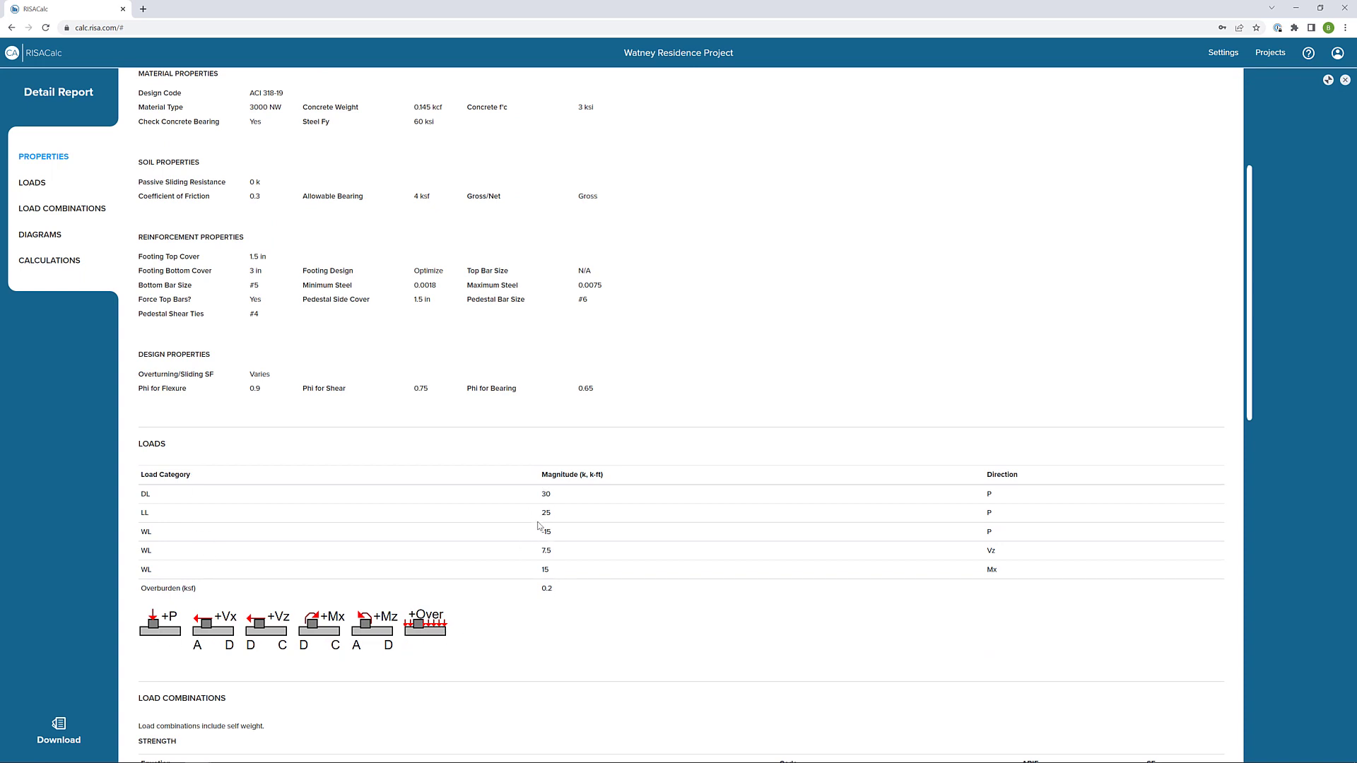
{"action": "scroll", "coordinate": [538, 510], "scroll_direction": "down", "scroll_amount": 3}
{"action": "scroll", "coordinate": [539, 509], "scroll_direction": "down", "scroll_amount": 3}
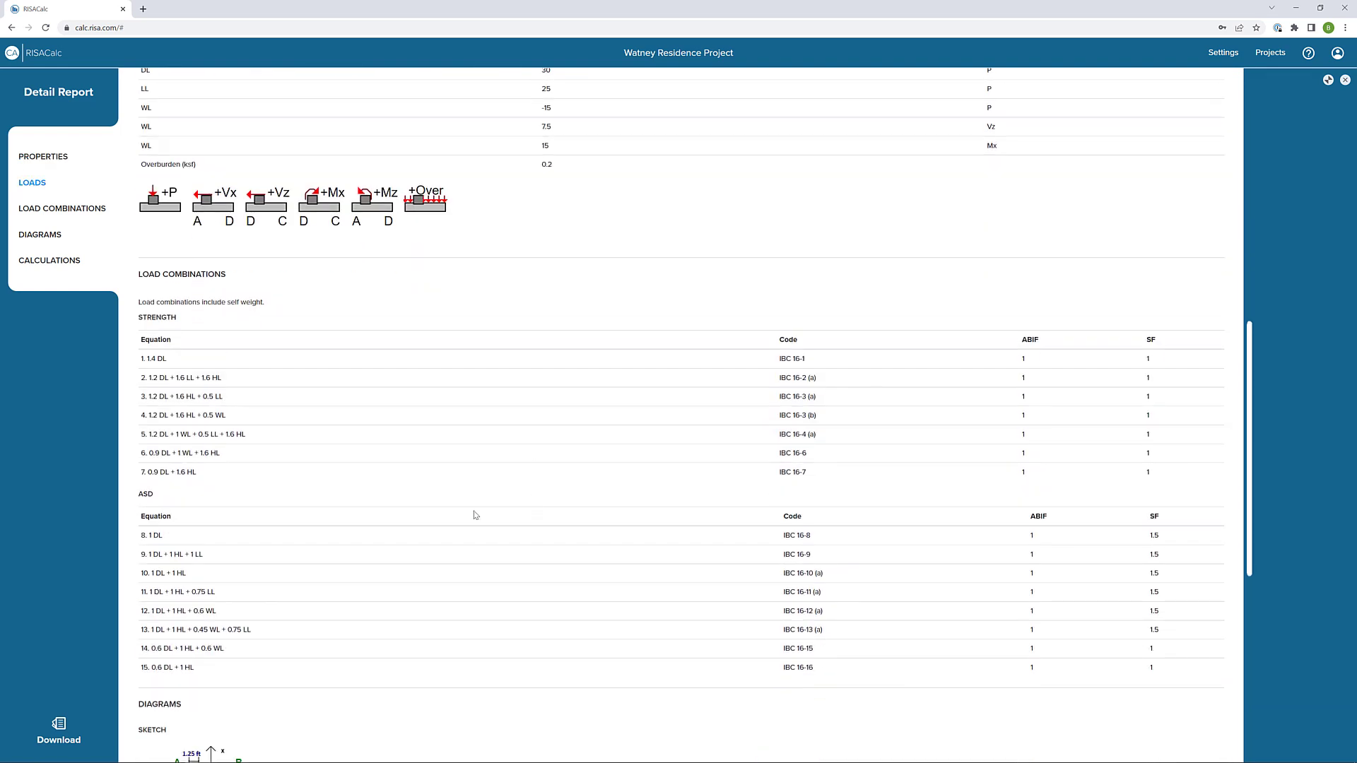
{"action": "scroll", "coordinate": [289, 375], "scroll_direction": "down", "scroll_amount": 2}
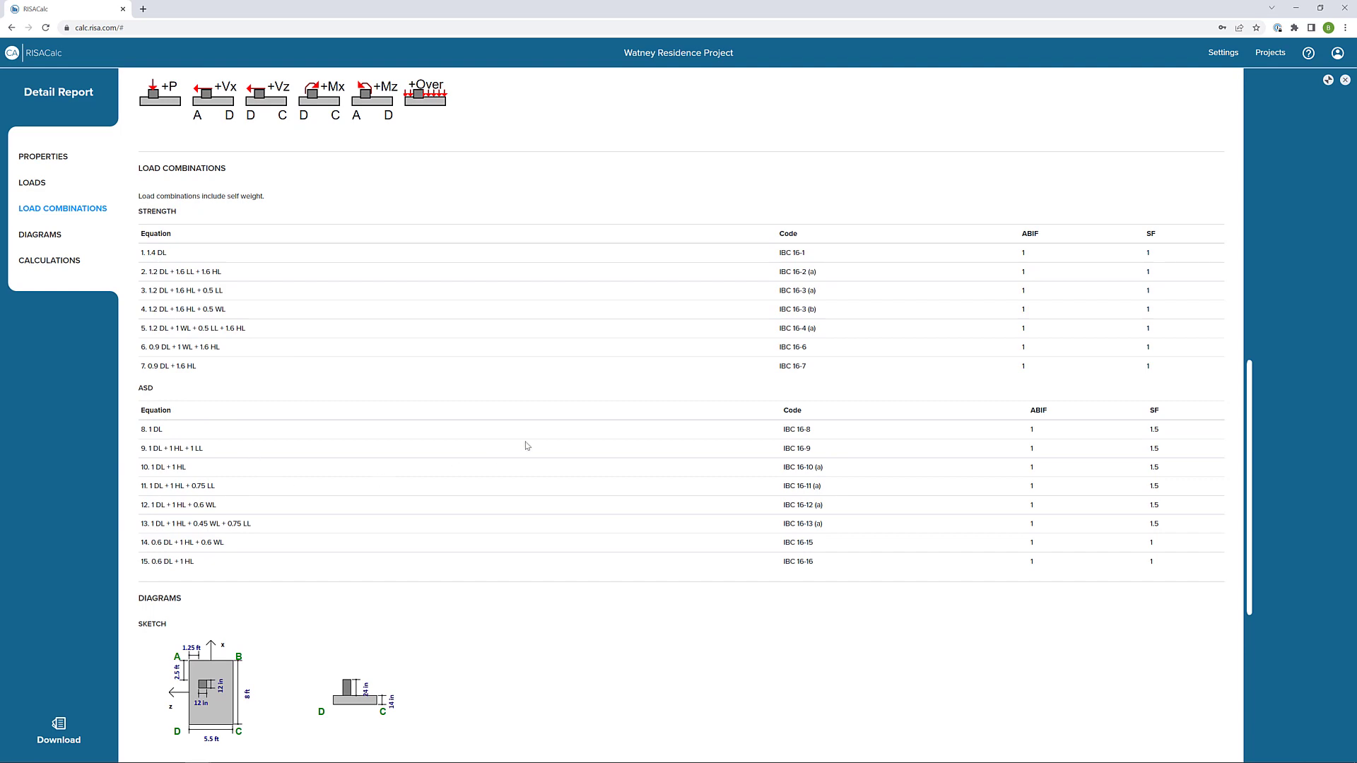
{"action": "scroll", "coordinate": [527, 443], "scroll_direction": "down", "scroll_amount": 2}
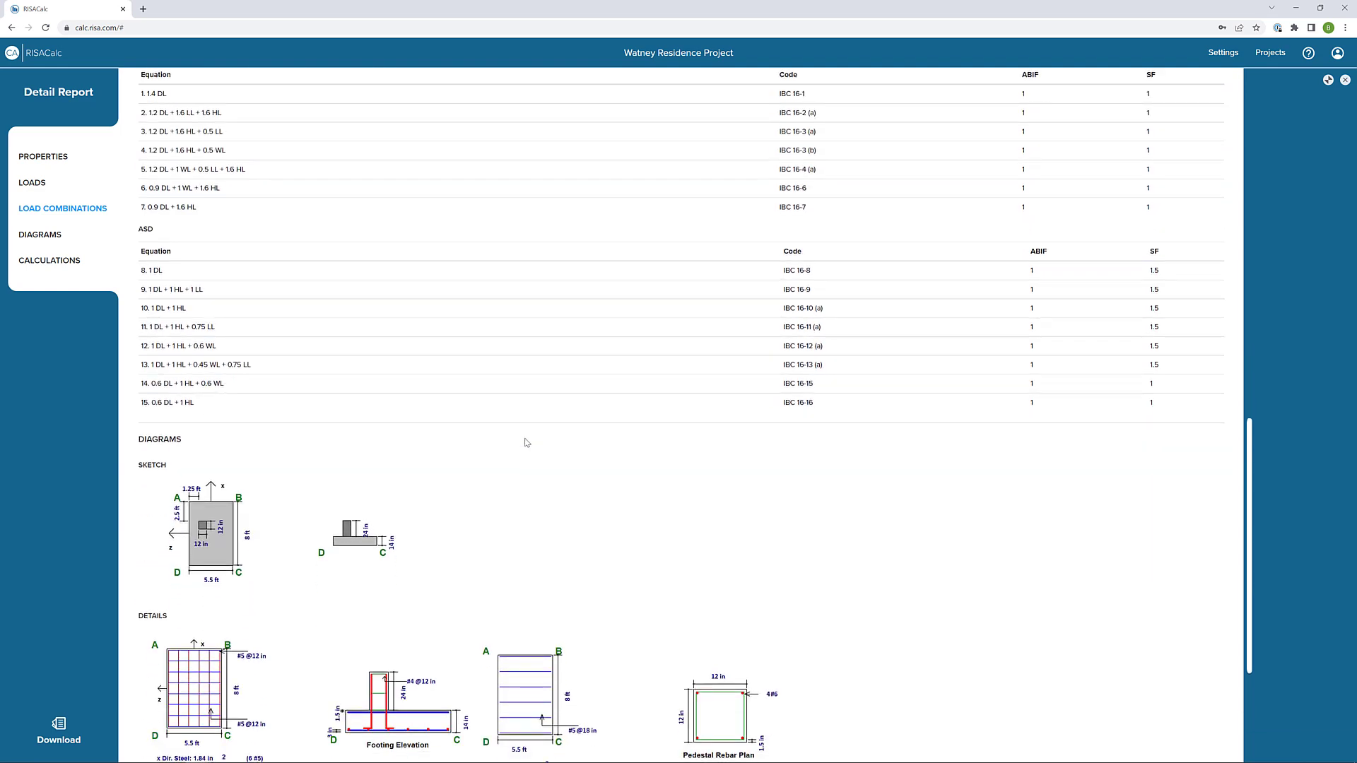
{"action": "scroll", "coordinate": [526, 443], "scroll_direction": "down", "scroll_amount": 2}
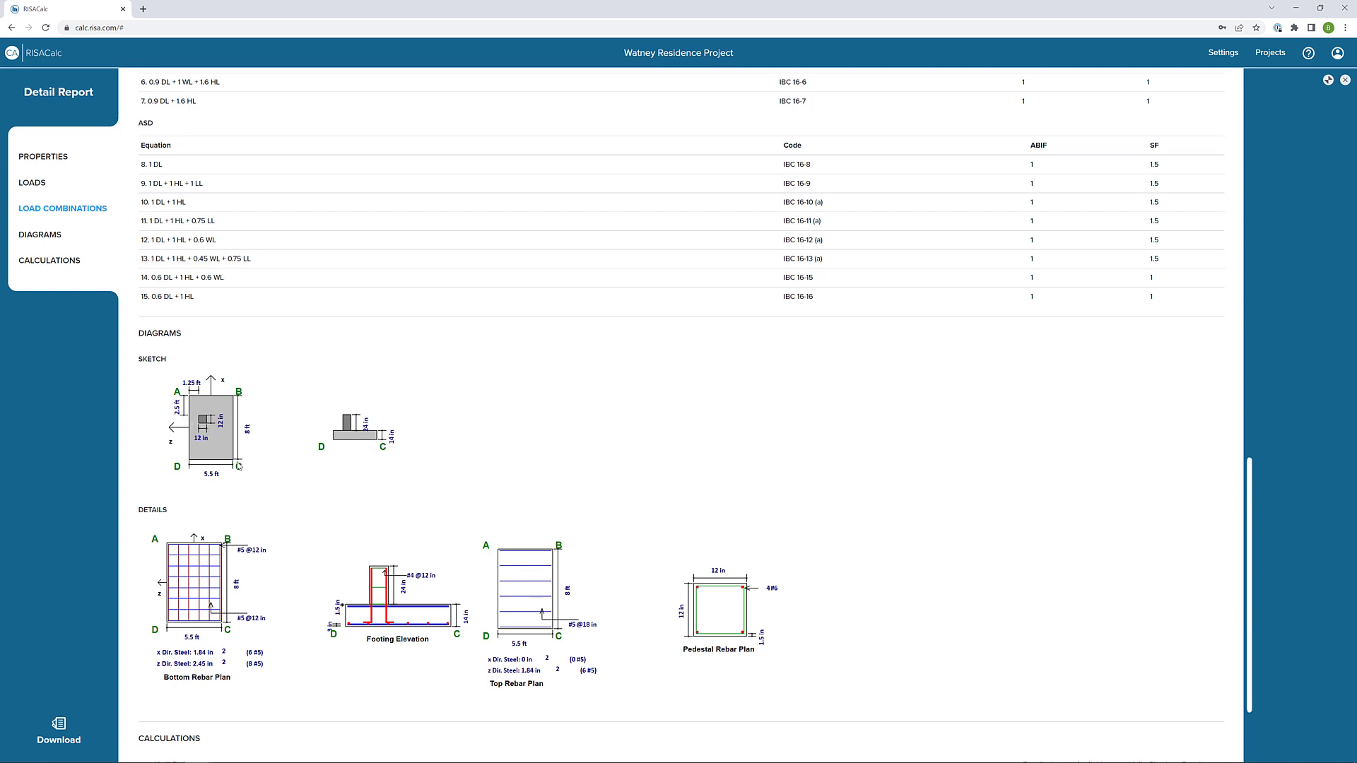
- Scroll to the Calculations table, where every check passes and soil bearing reads 0.995
{"action": "scroll", "coordinate": [387, 463], "scroll_direction": "down", "scroll_amount": 2}
{"action": "mouse_move", "coordinate": [287, 481]}
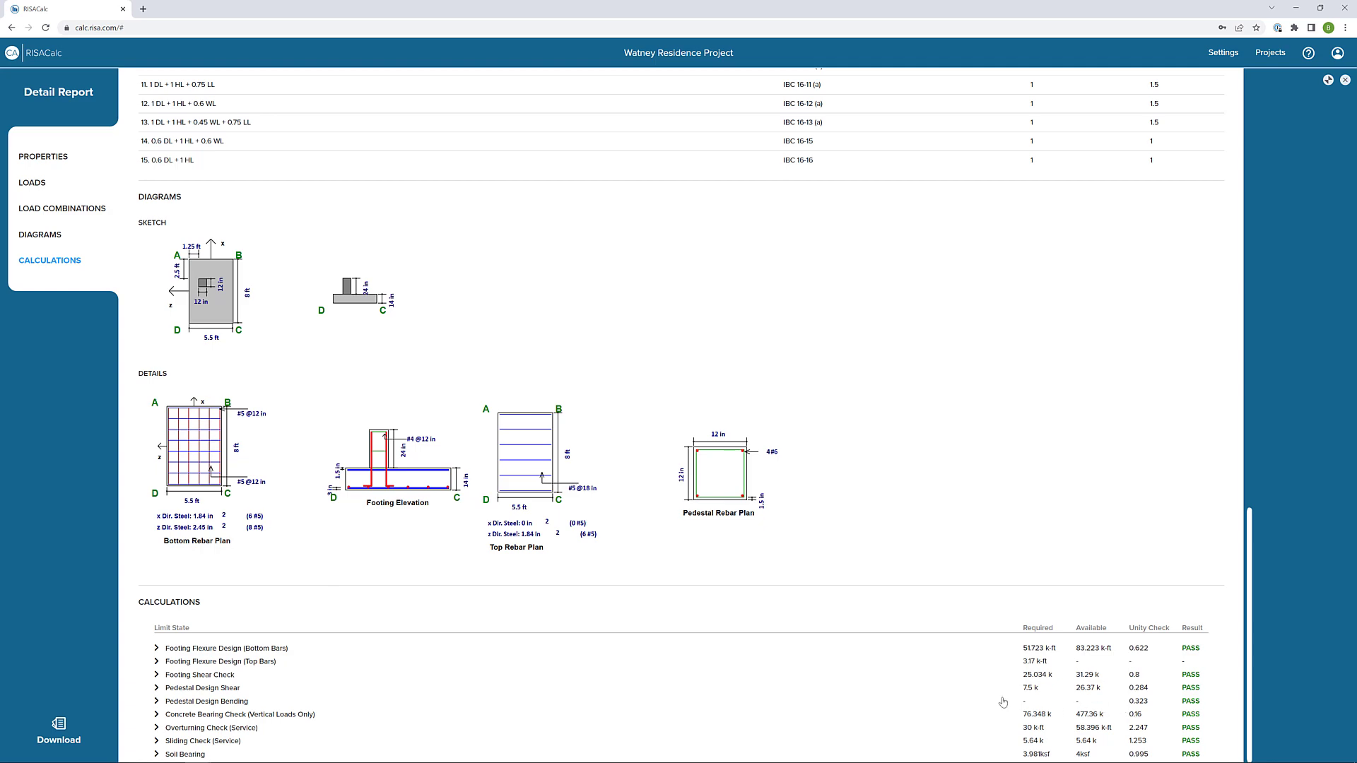
- Expand the Footing Shear, Pedestal Design Bending, Overturning and Sliding check details
{"action": "left_click", "coordinate": [197, 677]}
{"action": "scroll", "coordinate": [421, 634], "scroll_direction": "down", "scroll_amount": 3}
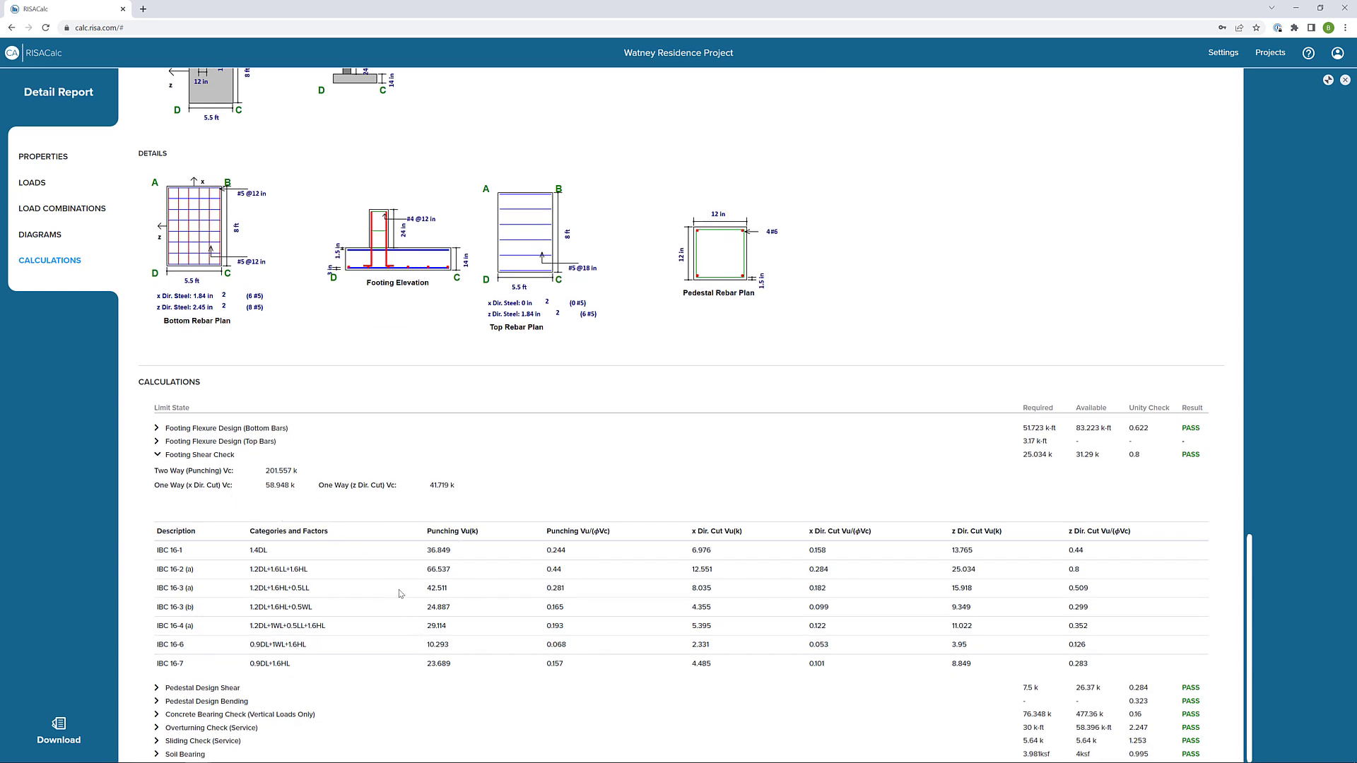
{"action": "left_click", "coordinate": [233, 703]}
{"action": "scroll", "coordinate": [214, 665], "scroll_direction": "down", "scroll_amount": 2}
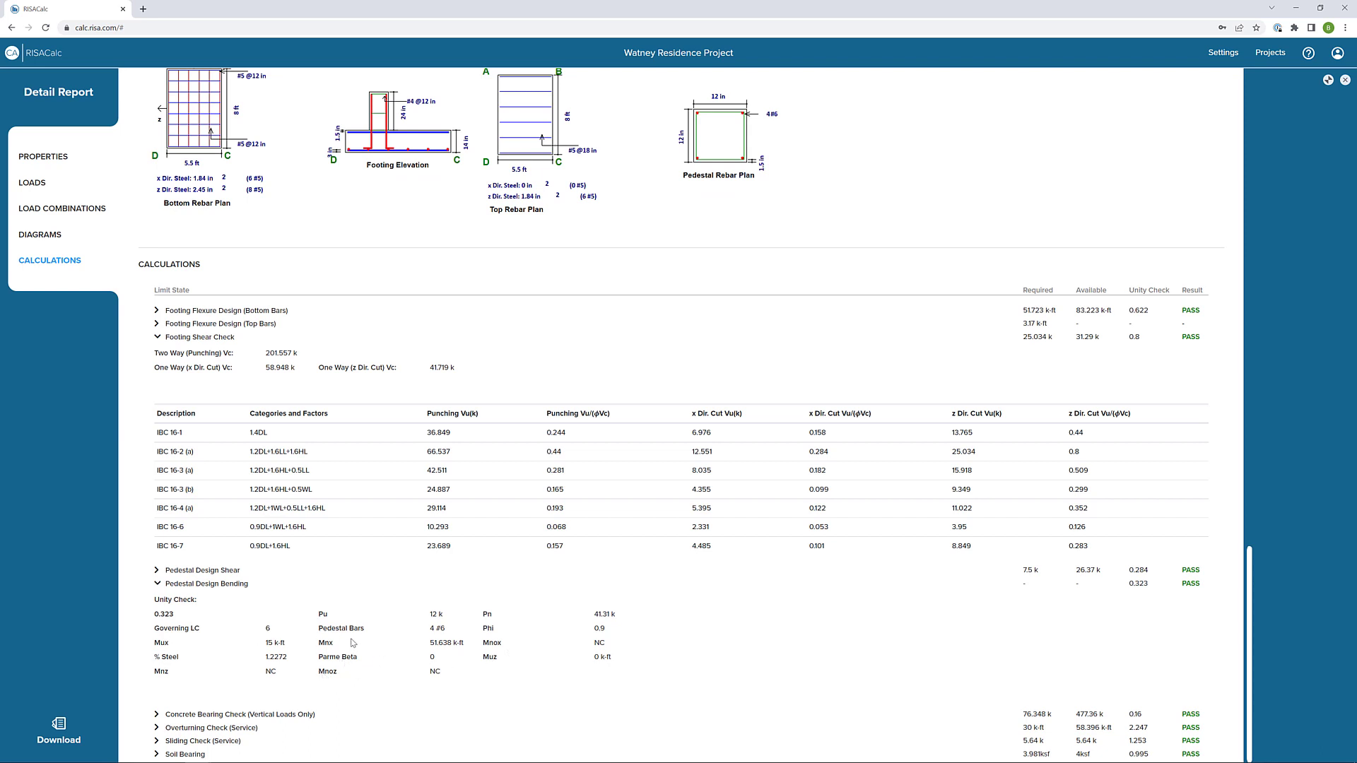
{"action": "left_click", "coordinate": [245, 728]}
{"action": "scroll", "coordinate": [410, 640], "scroll_direction": "down", "scroll_amount": 3}
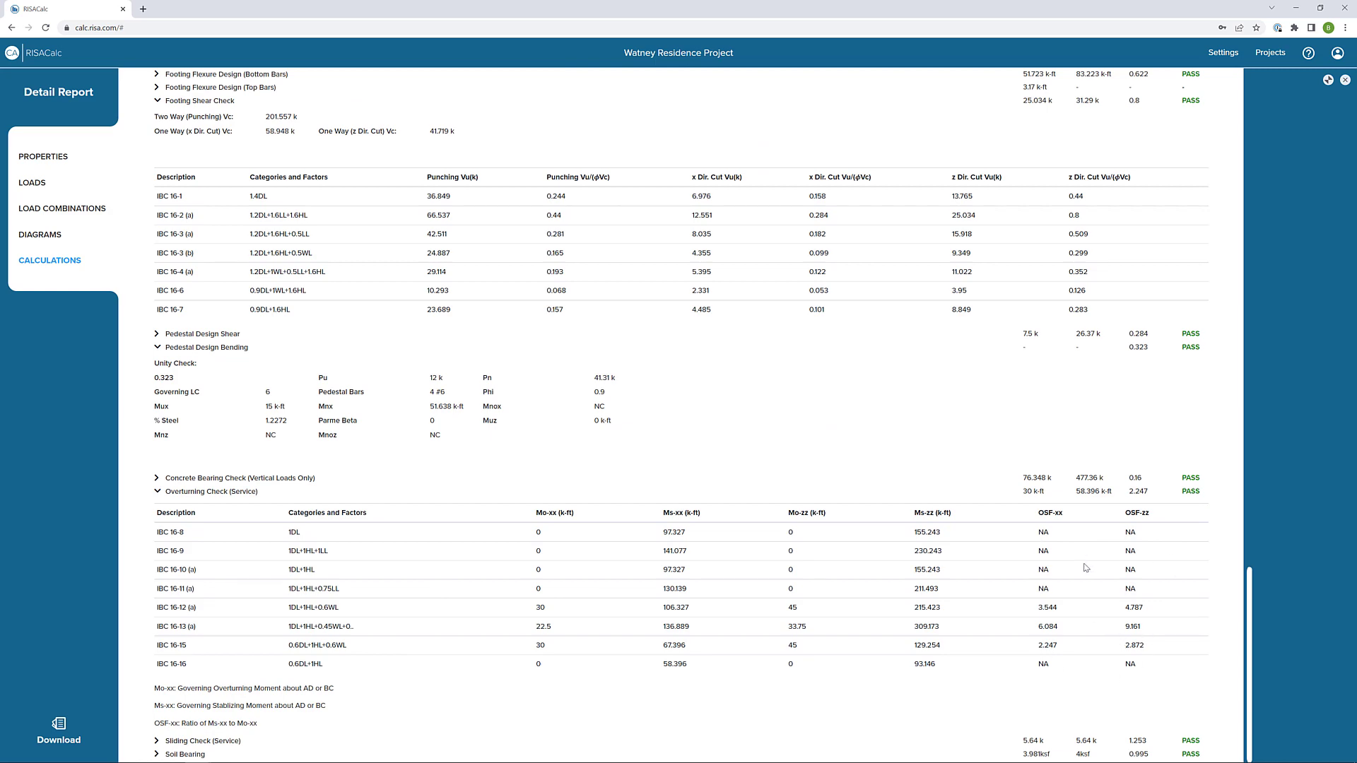
{"action": "left_click", "coordinate": [224, 744]}
{"action": "scroll", "coordinate": [572, 596], "scroll_direction": "down", "scroll_amount": 3}
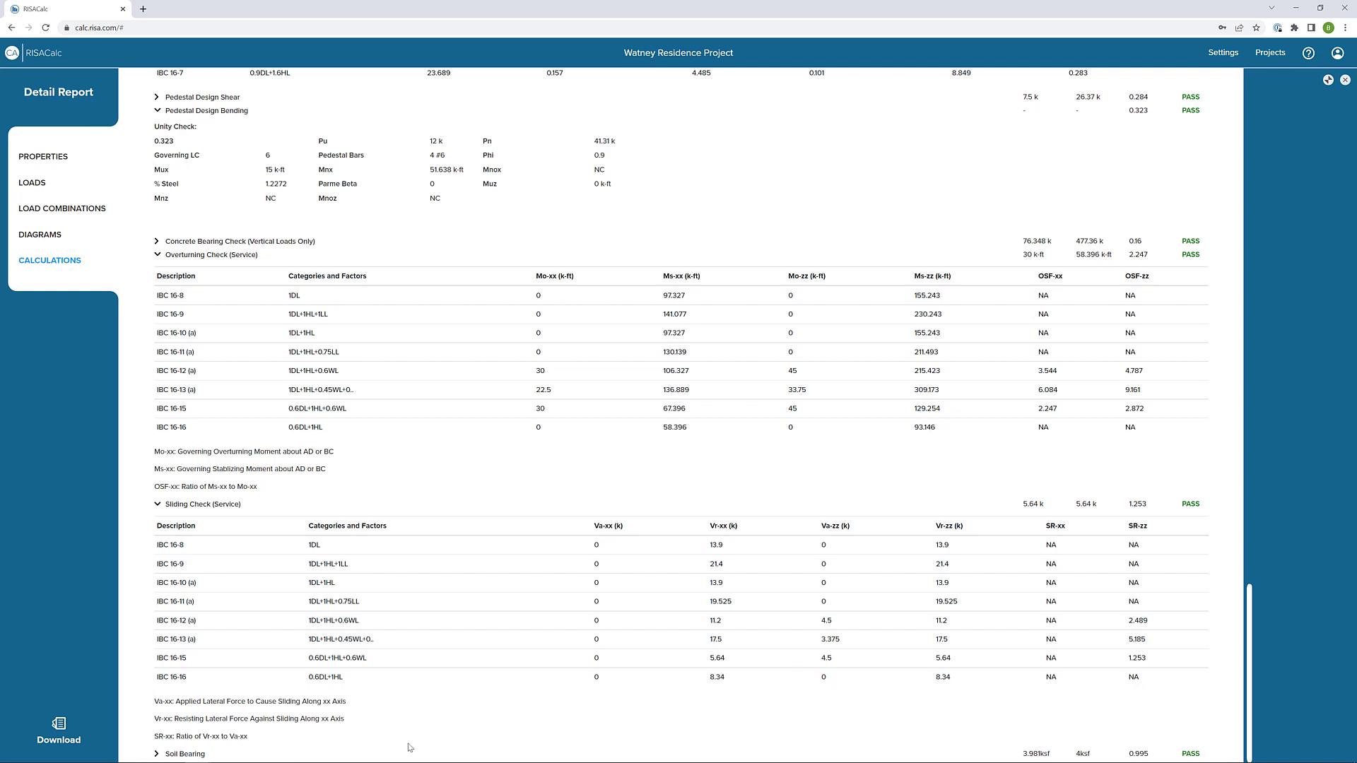
{"action": "scroll", "coordinate": [409, 747], "scroll_direction": "up", "scroll_amount": 8}
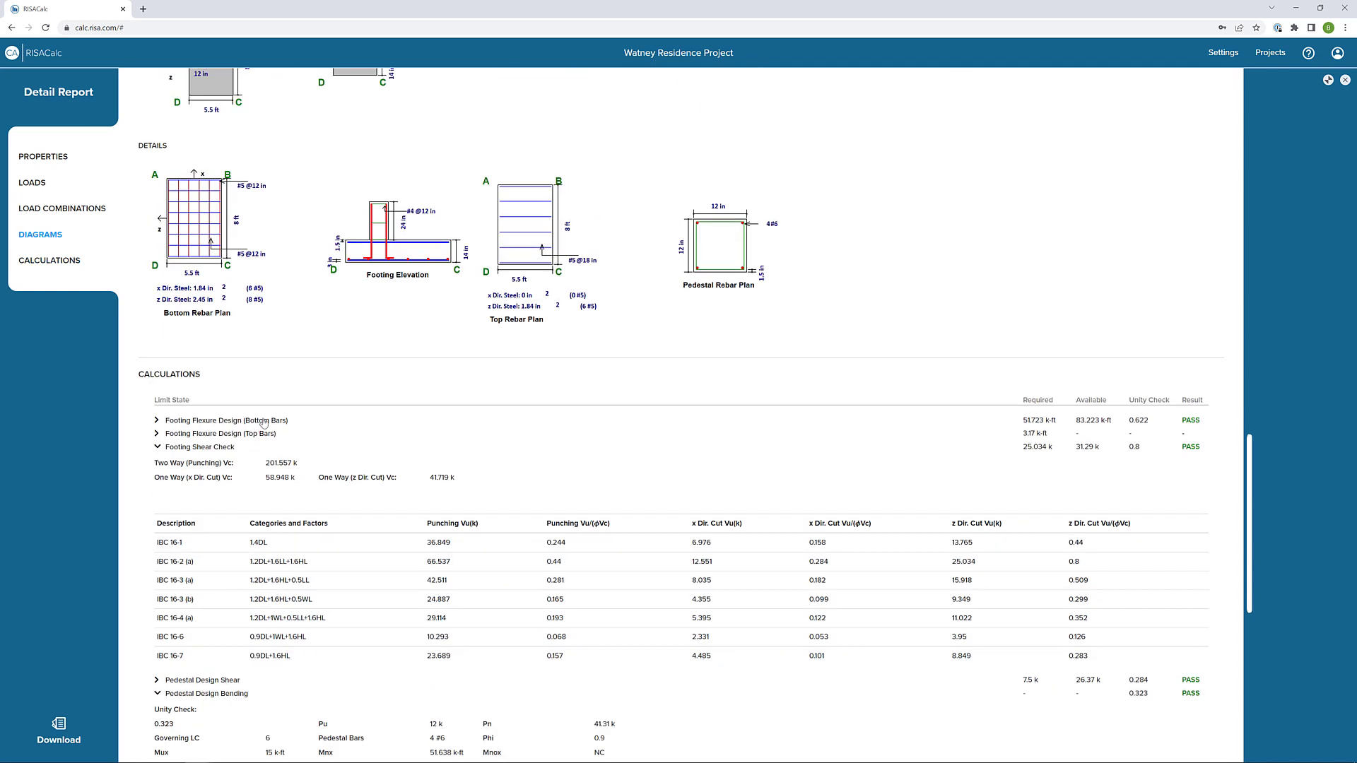
- Expand the Footing Flexure Design (Bottom Bars) check to show As-min and the moment table
{"action": "left_click", "coordinate": [264, 423]}
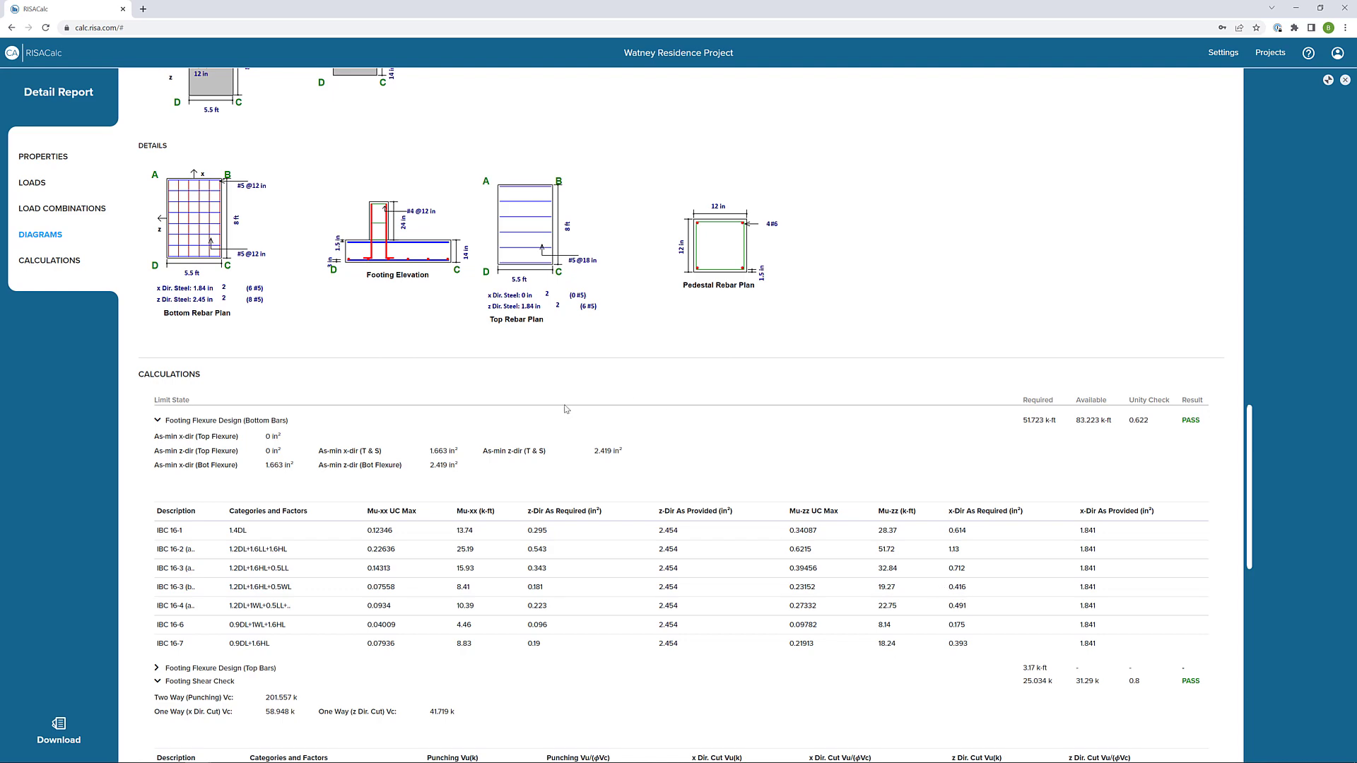
- Browse the Download dialog's Components list, cancel without downloading, and close the Detail Report
{"action": "left_click", "coordinate": [58, 730]}
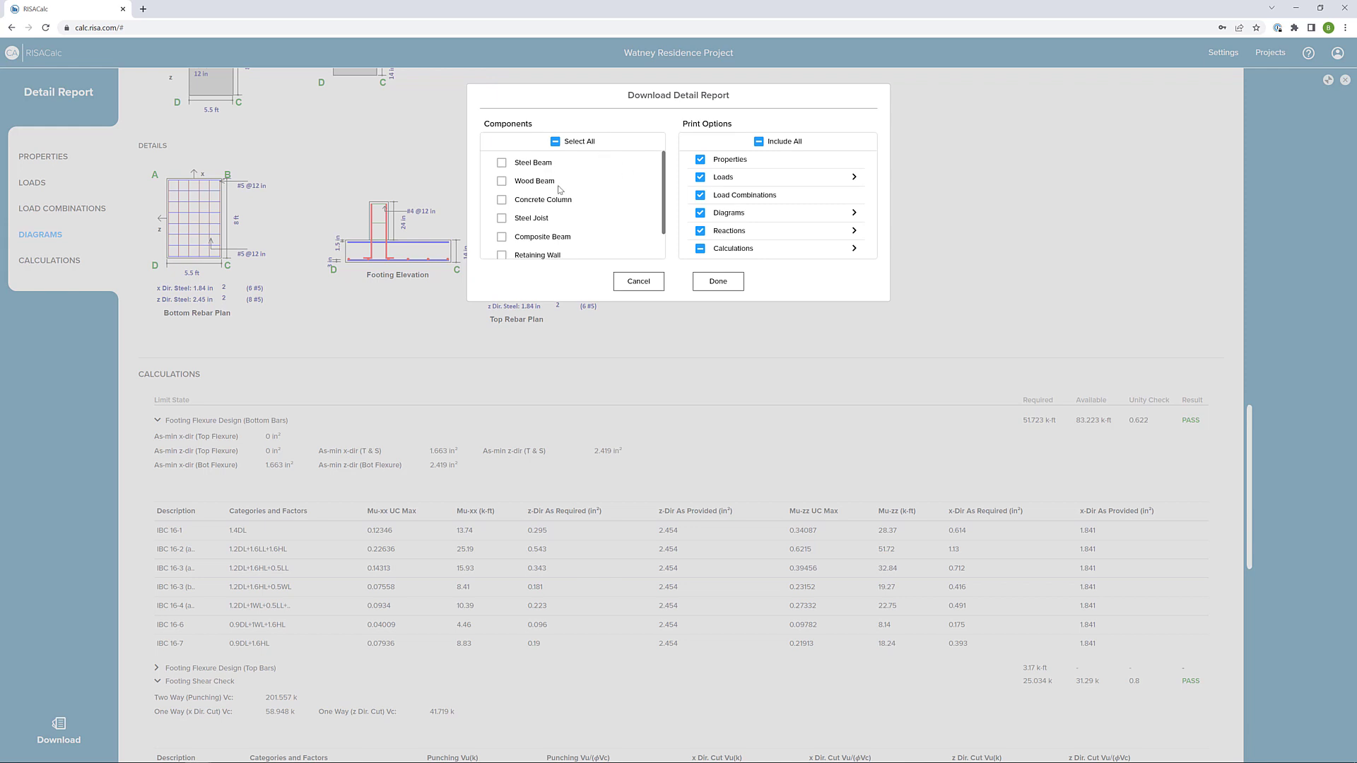
{"action": "scroll", "coordinate": [560, 190], "scroll_direction": "down", "scroll_amount": 2}
{"action": "scroll", "coordinate": [544, 226], "scroll_direction": "up", "scroll_amount": 2}
{"action": "scroll", "coordinate": [527, 253], "scroll_direction": "down", "scroll_amount": 2}
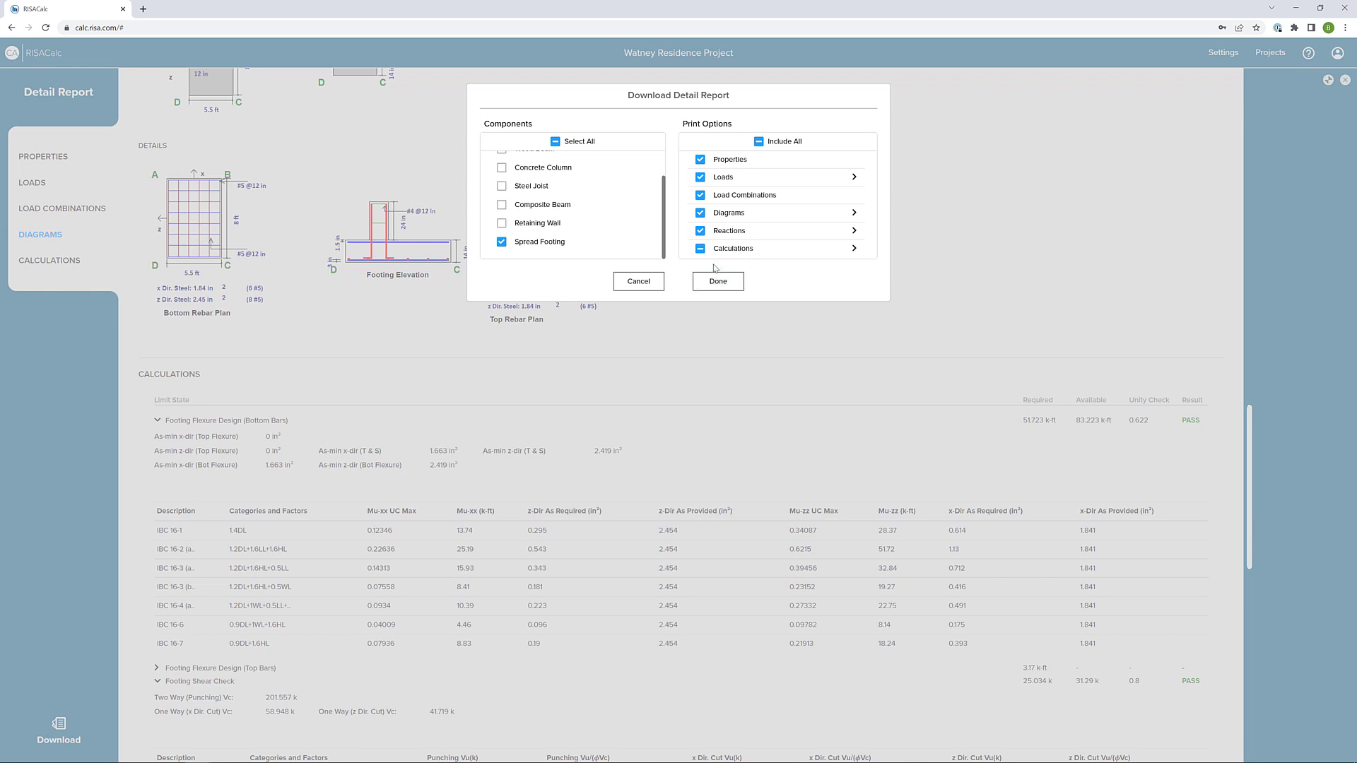
{"action": "left_click", "coordinate": [639, 282]}
{"action": "left_click", "coordinate": [1345, 80]}
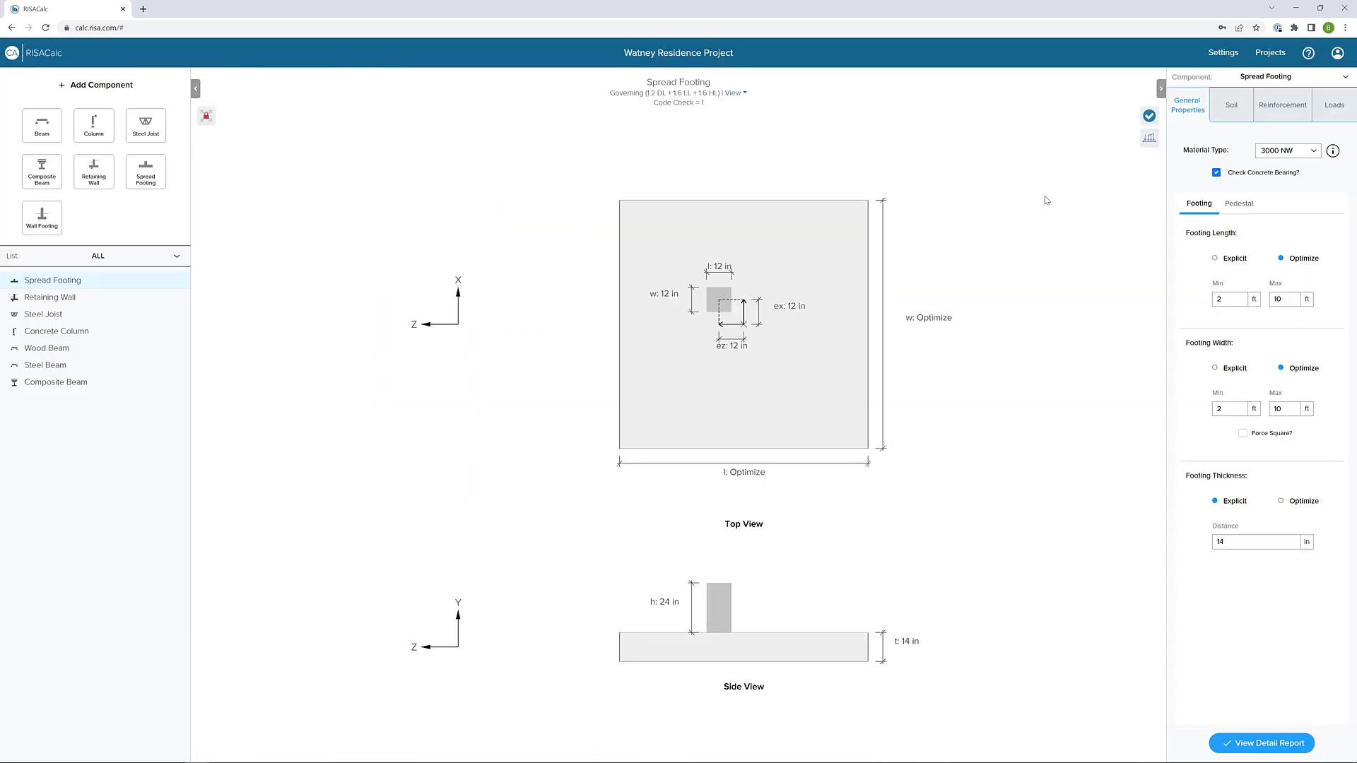